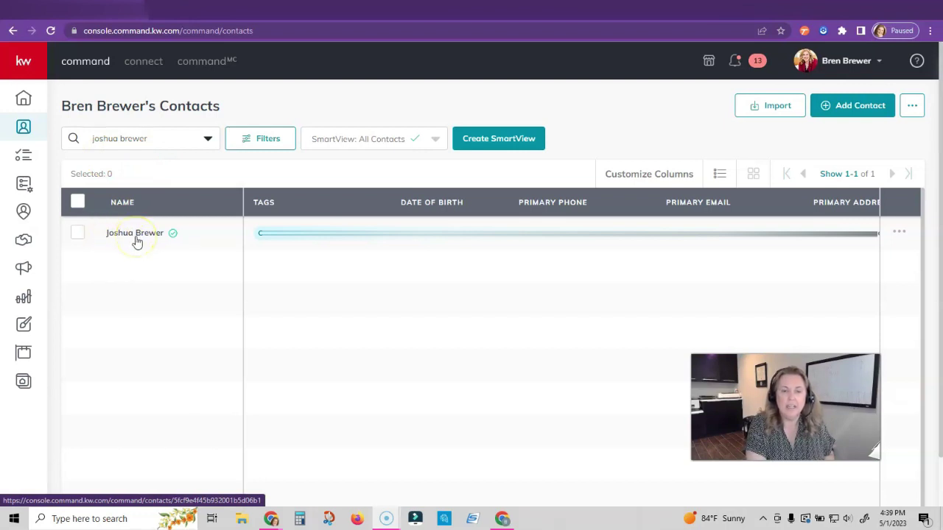
Open the searched contact's record and bring up its phone contact options
left_click(135, 235)
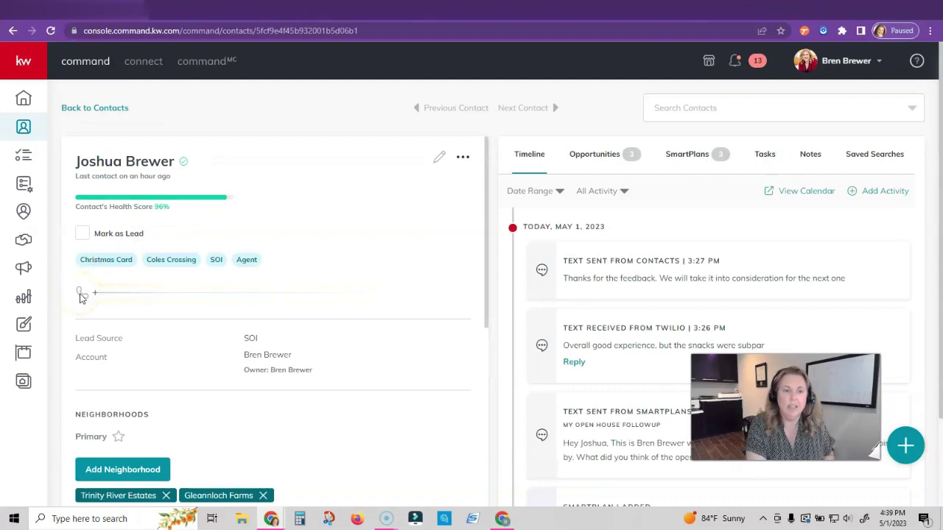
left_click(80, 293)
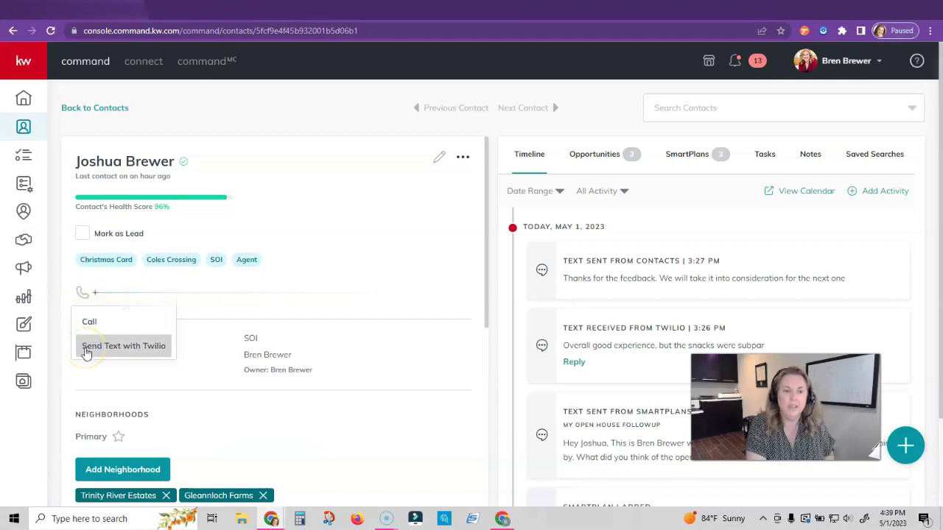
Draft a Twilio test text greeting the contact, ending with 😍 and 👍 emojis
left_click(85, 346)
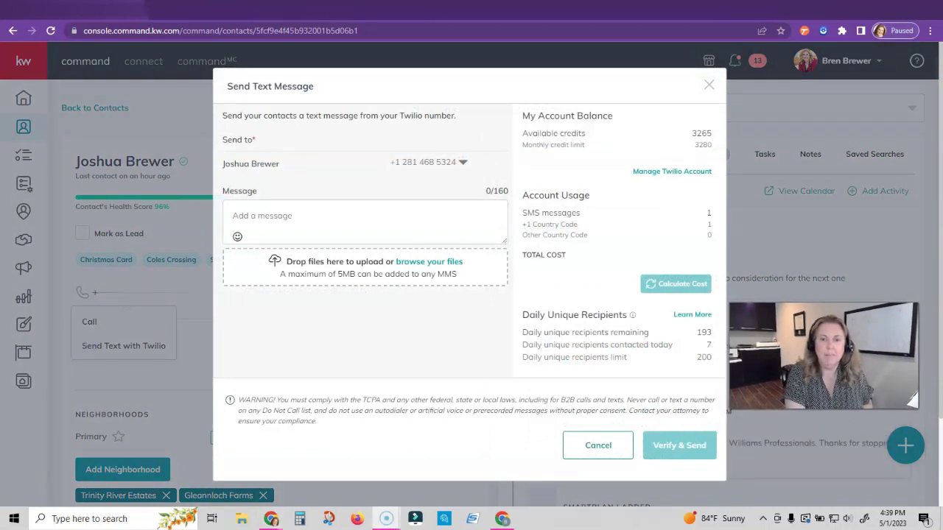
left_click(282, 223)
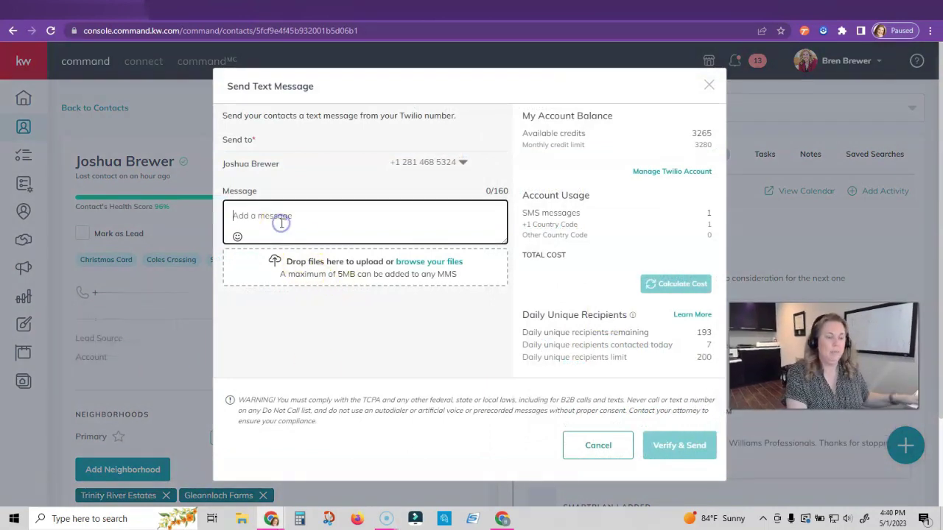
type("Hi Josh. This is Bren Brewer with KW Professionals....testing")
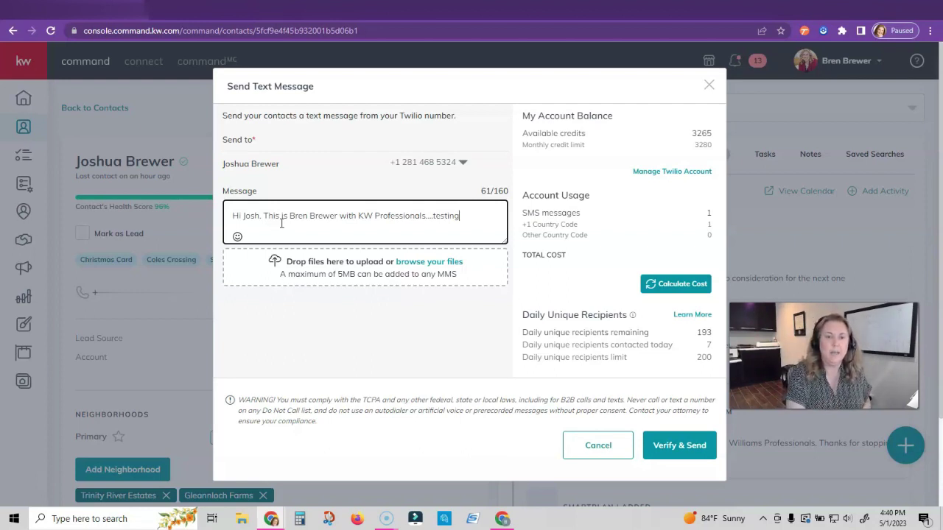
left_click(237, 238)
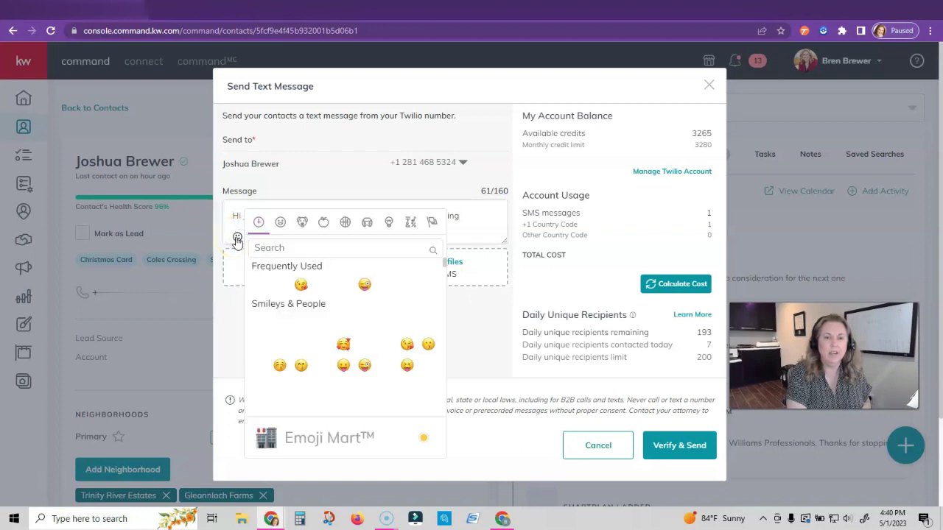
left_click(322, 285)
left_click(238, 236)
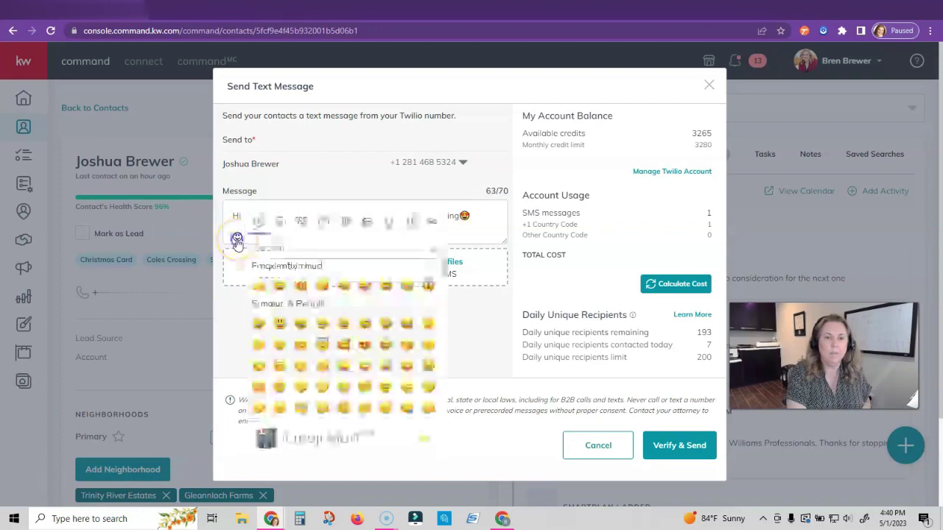
left_click(255, 280)
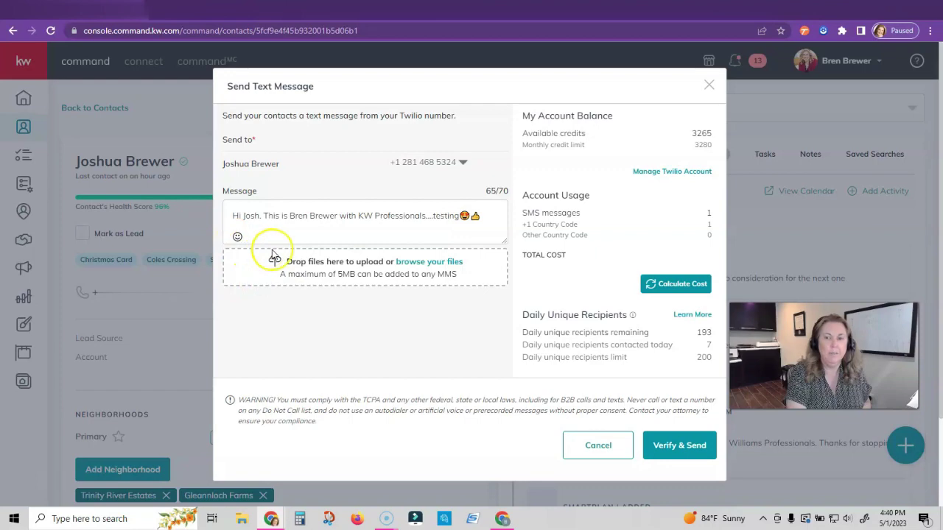
Attach the Front from MAtrix house photo to the text, then remove it
left_click(407, 264)
left_click(274, 117)
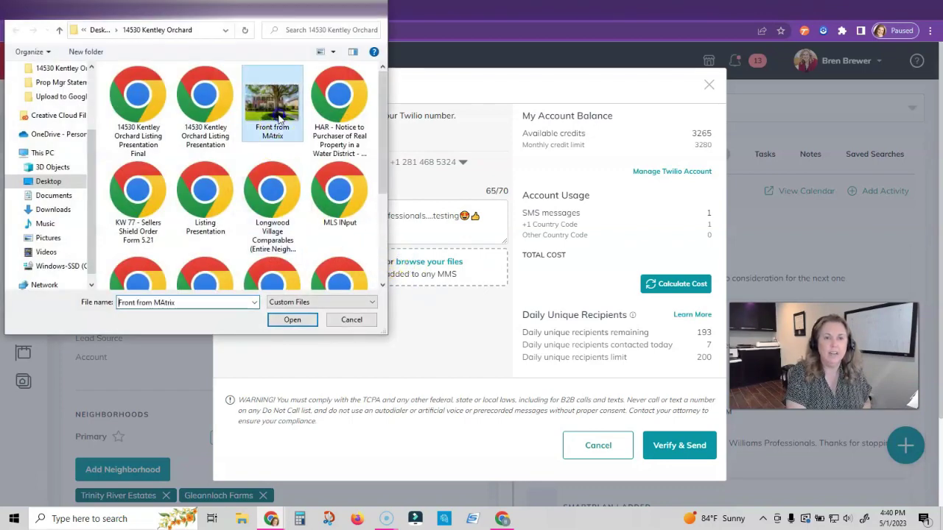
left_click(291, 320)
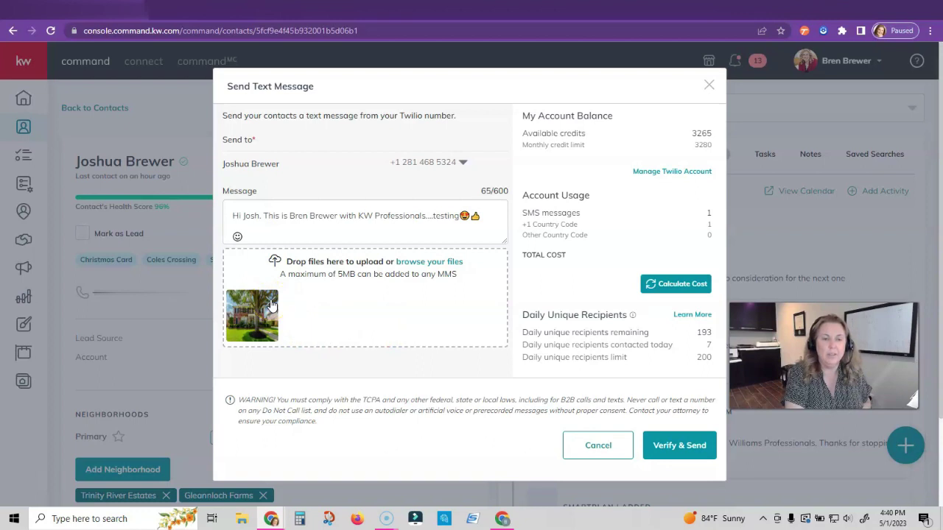
left_click(271, 304)
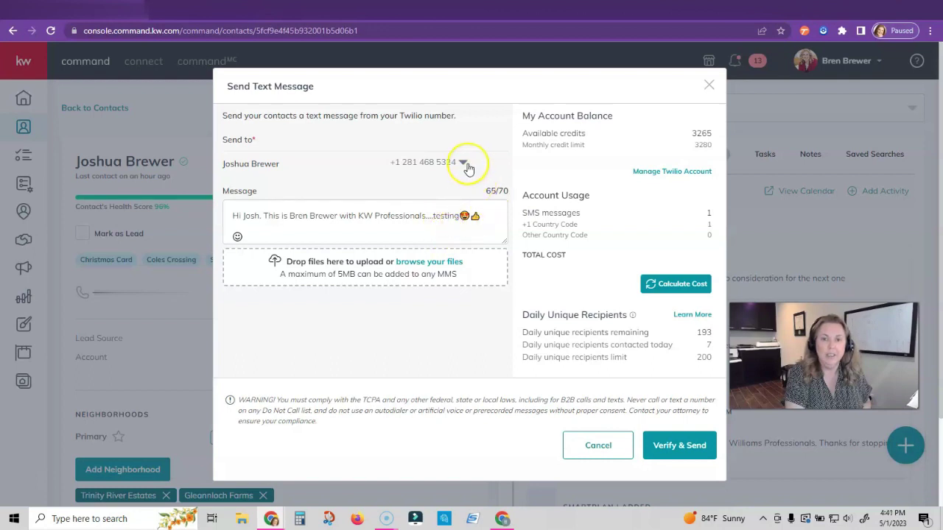
Calculate the photo-free sending cost (total 1) and check the Send to number list
left_click(671, 285)
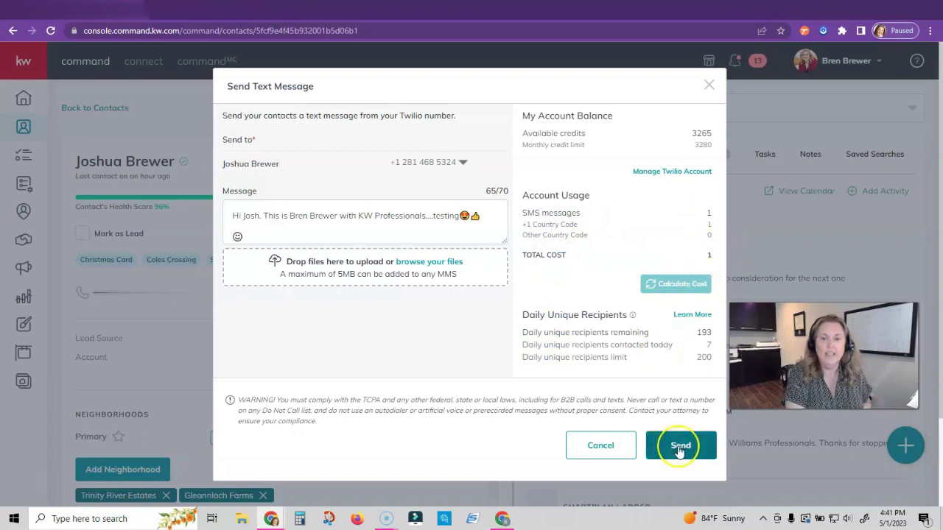
left_click(462, 162)
left_click(462, 162)
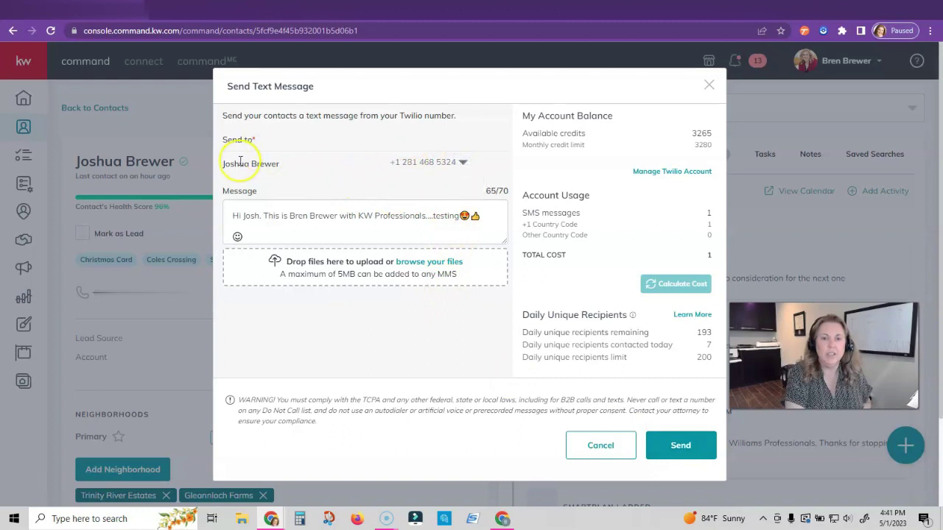
left_click(462, 162)
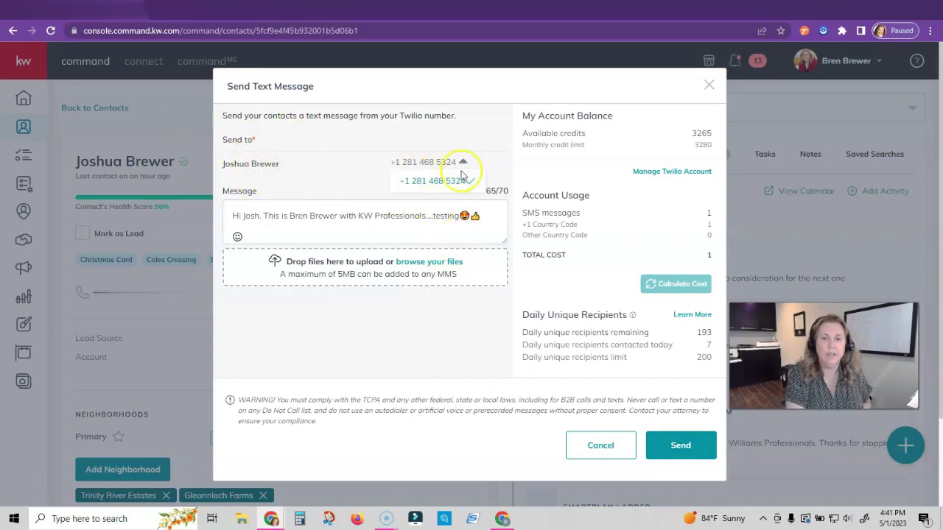
left_click(462, 165)
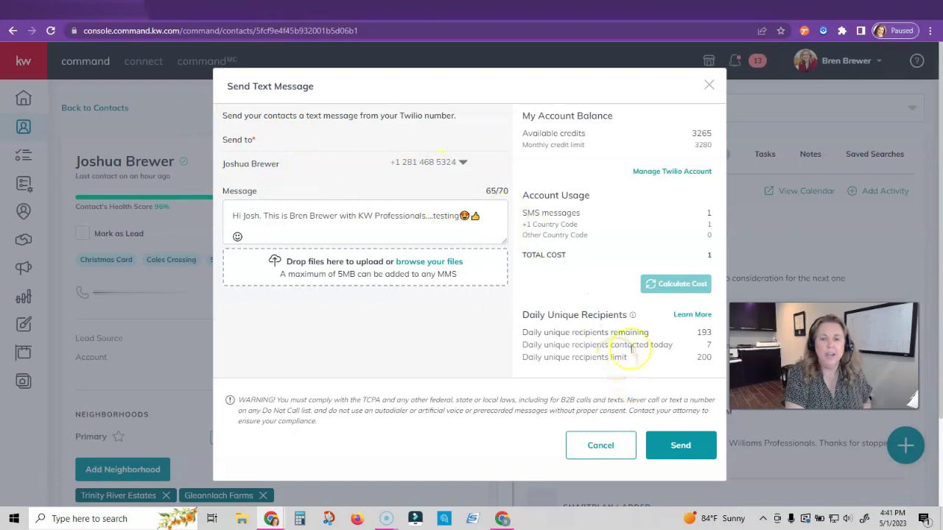
left_click(416, 262)
Attach the Front from MAtrix photo, recalculate the cost and send the test text
left_click(279, 107)
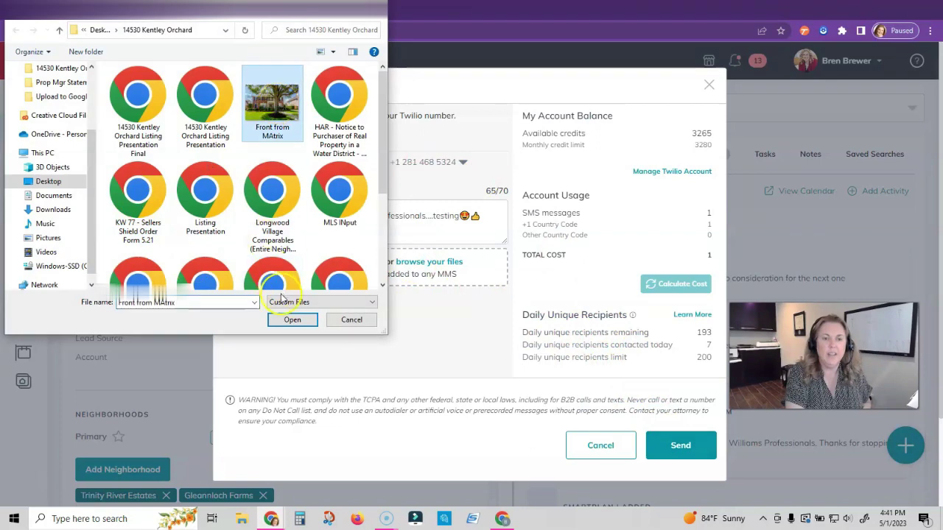
left_click(292, 319)
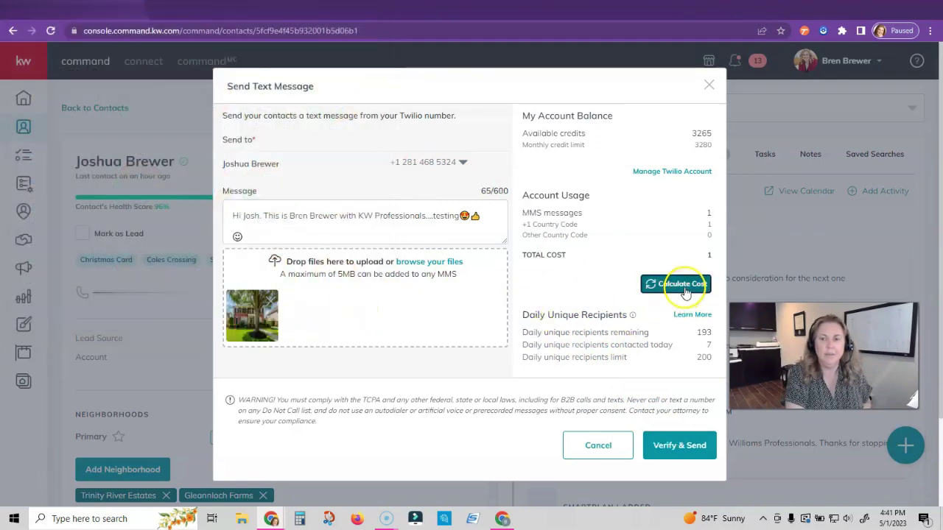
left_click(683, 285)
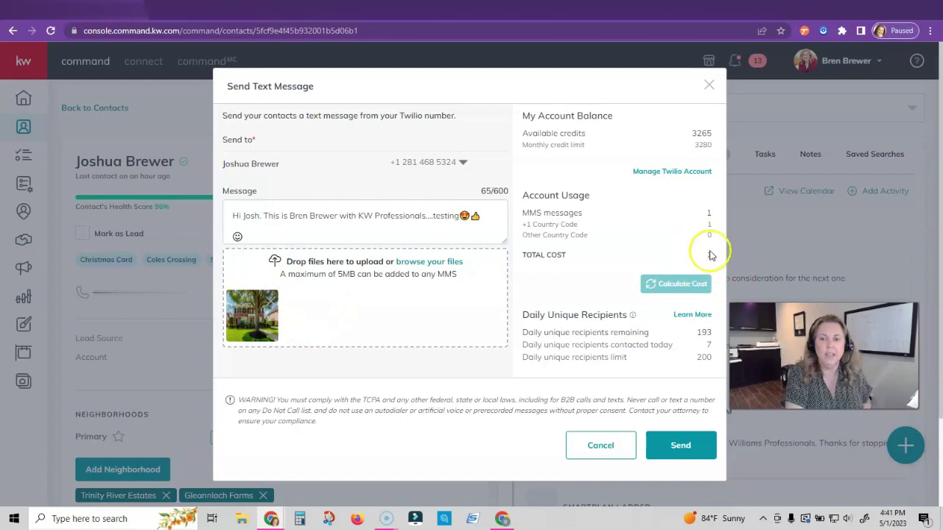
left_click(679, 445)
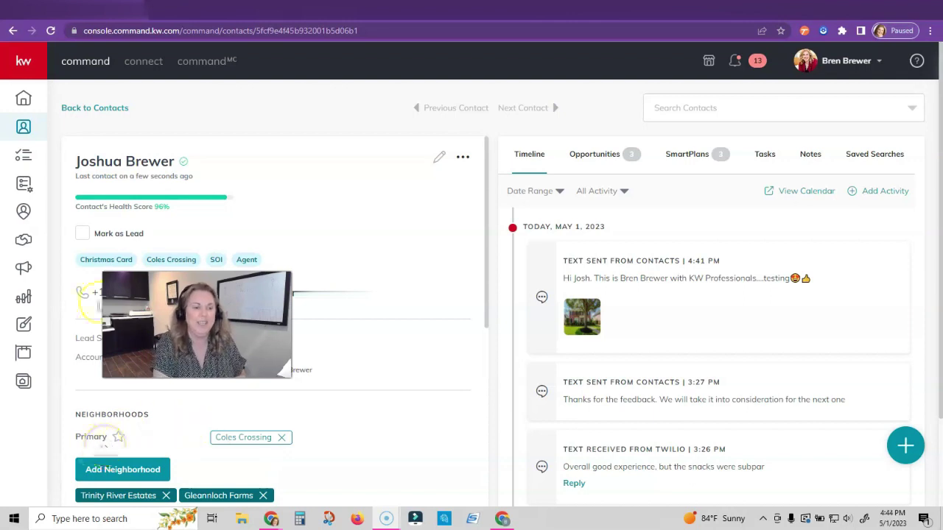
left_click(25, 185)
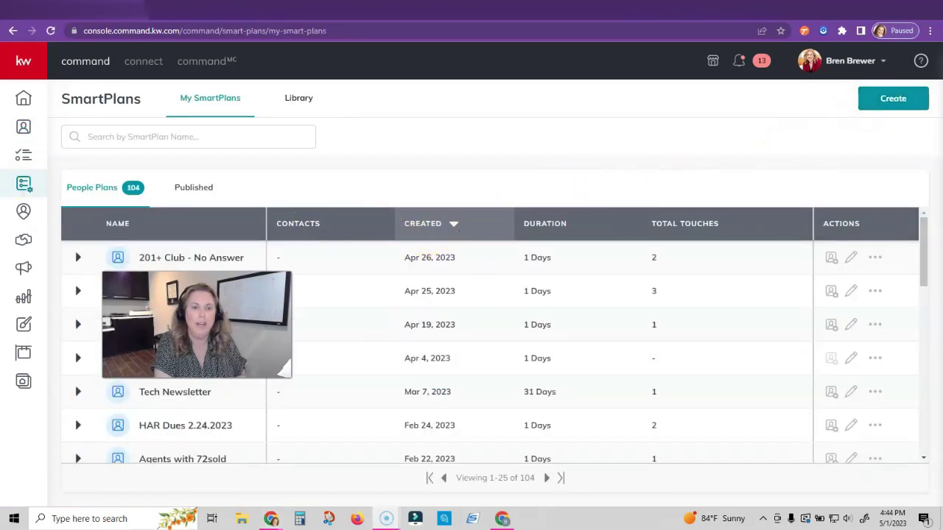
Create a new SmartPlan named 'Just Listed Text to Database 1234 Main St'
left_click(897, 103)
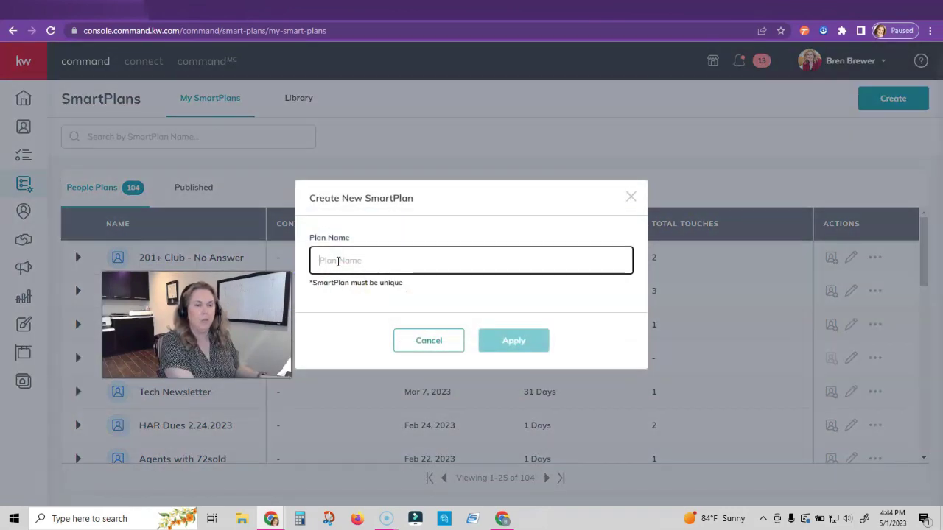
type("OPen H")
key("BackSpace")
key("BackSpace")
key("BackSpace")
key("BackSpace")
key("BackSpace")
key("BackSpace")
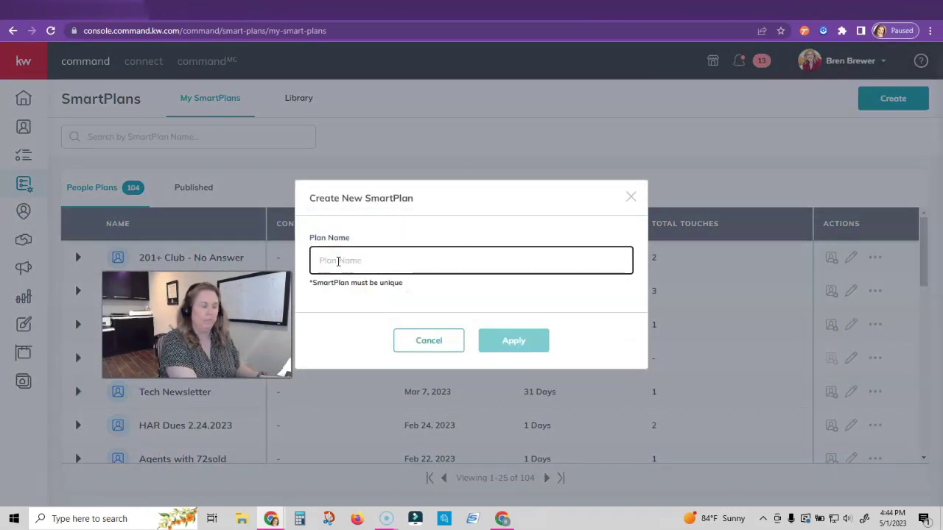
type("I")
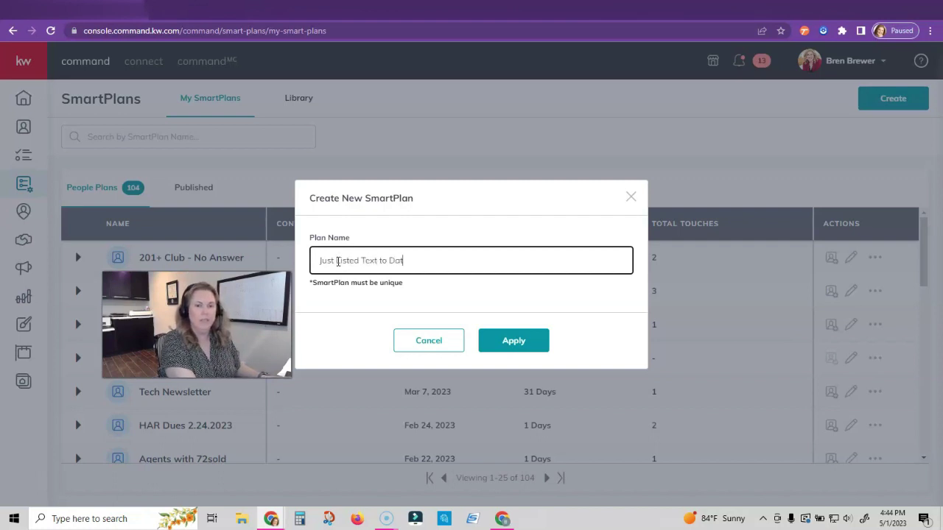
type("ust Listed Text to Database 1234")
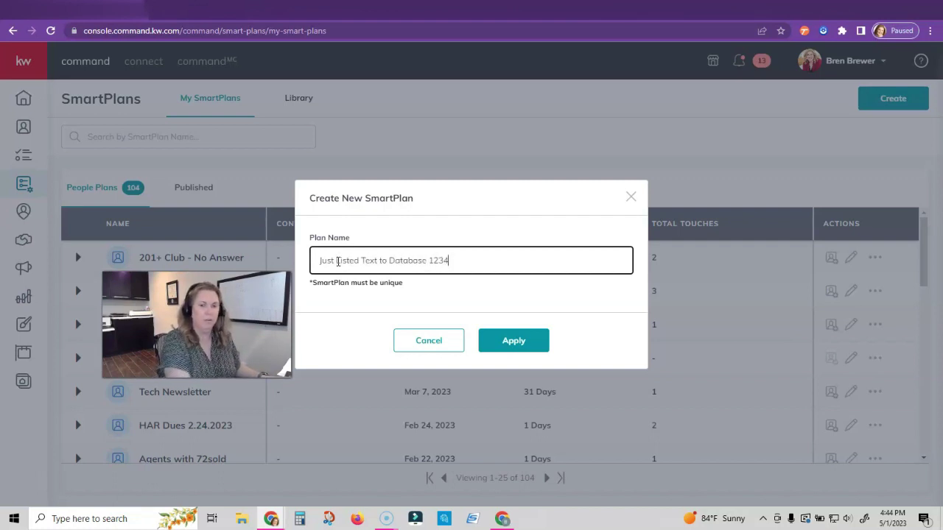
type(" Main St")
left_click(488, 341)
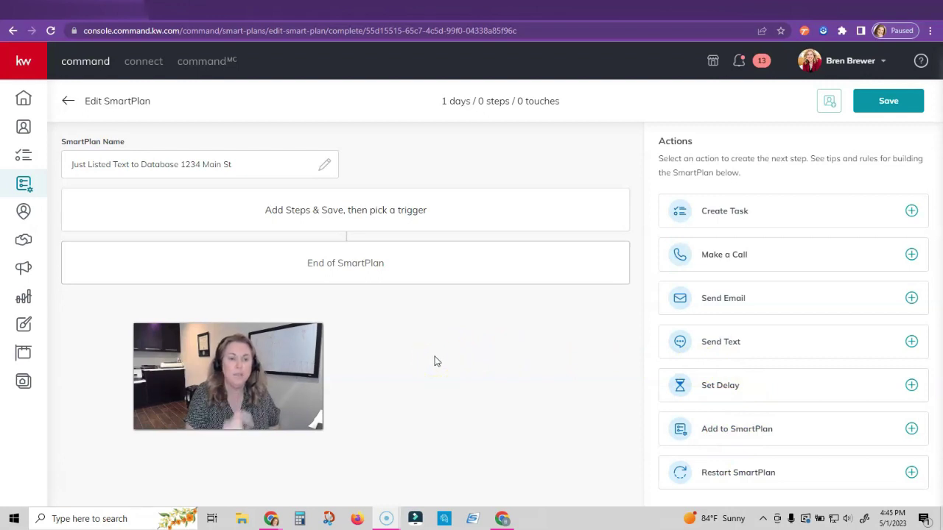
Add an automated Send Text step to the SmartPlan
left_click(800, 344)
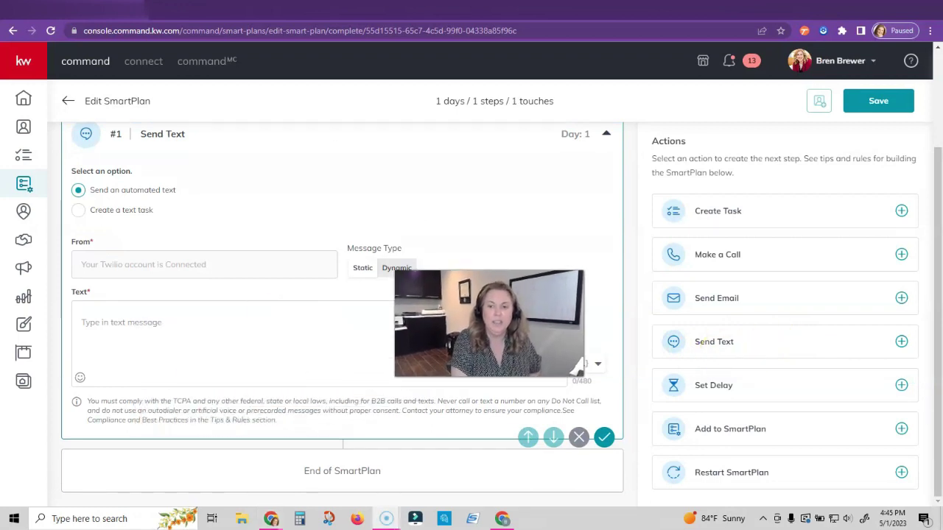
scroll(221, 258, "up", 1)
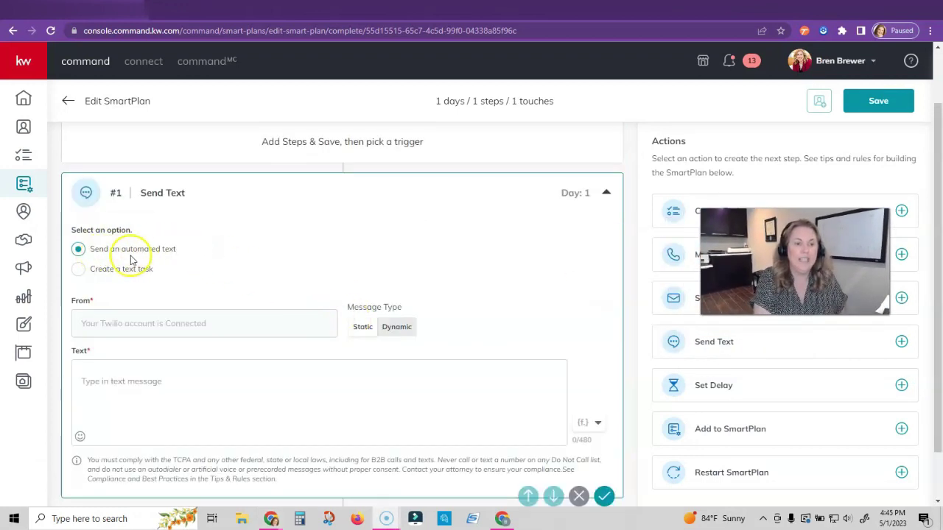
left_click(78, 269)
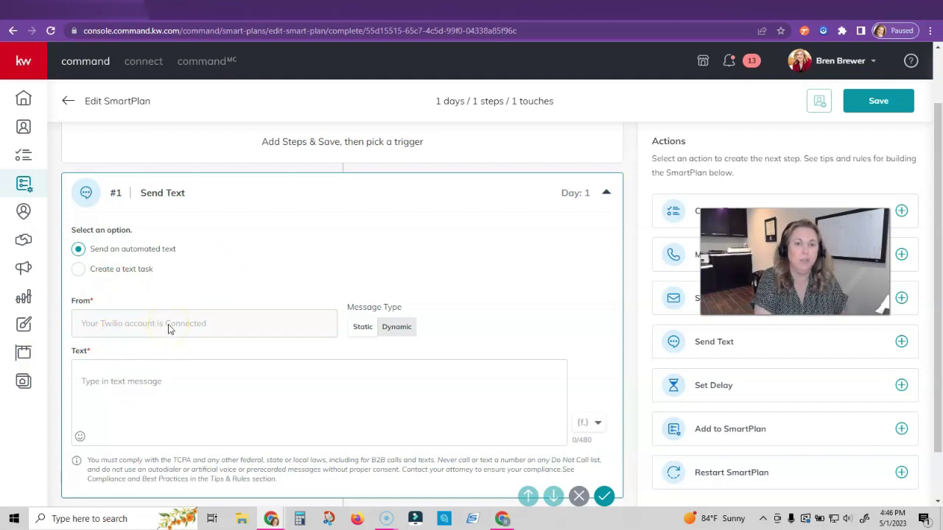
scroll(168, 329, "down", 1)
Write the open-house invitation greeting {contact.first.name} and introducing the agent with KW Professionals
left_click(110, 324)
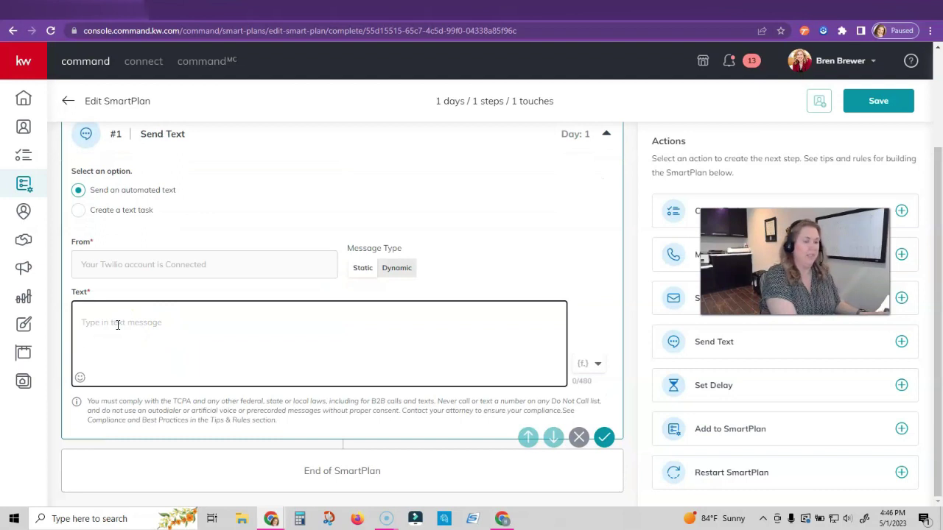
type("Hi")
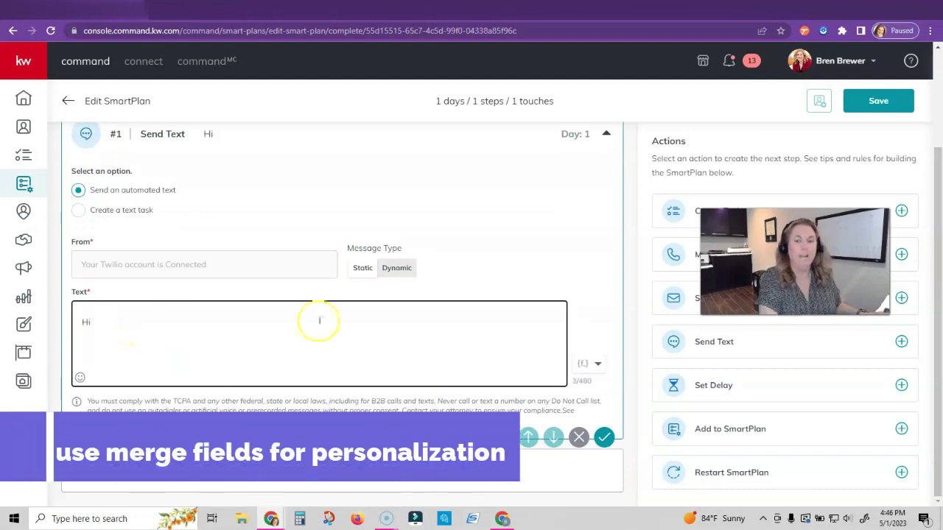
left_click(580, 363)
scroll(547, 221, "up", 3)
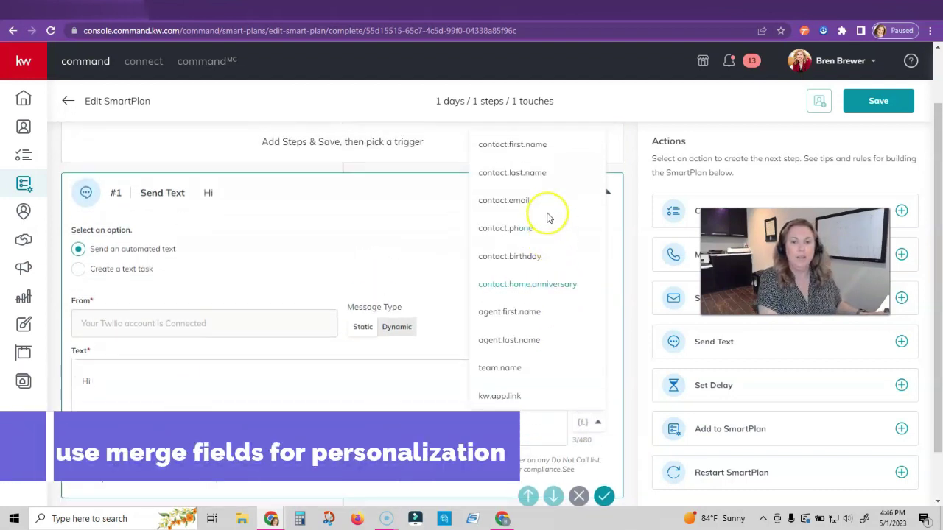
left_click(536, 148)
type(", This is")
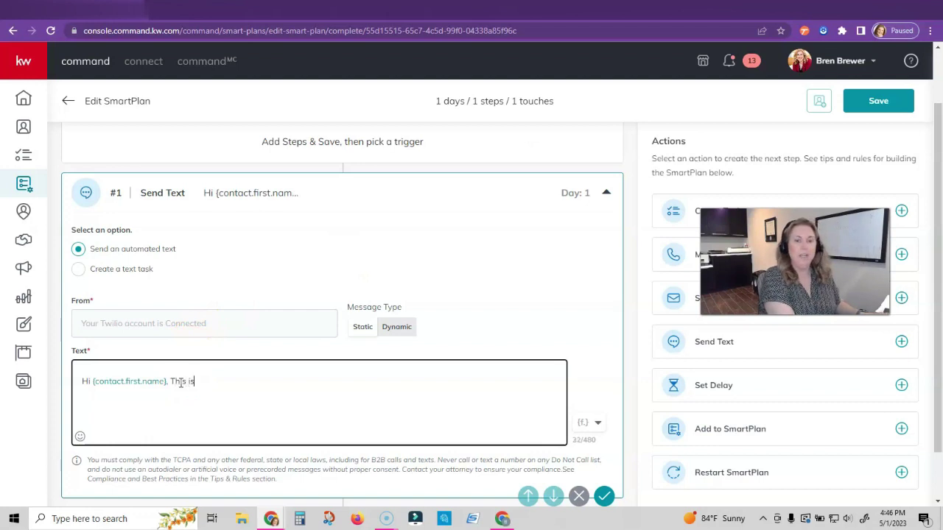
type(" Bren Brewer ")
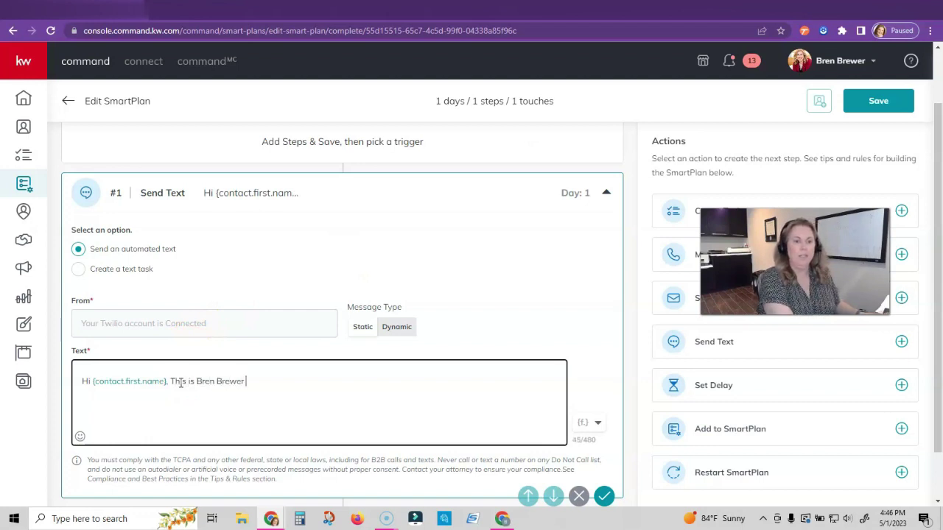
type("with KW Pro")
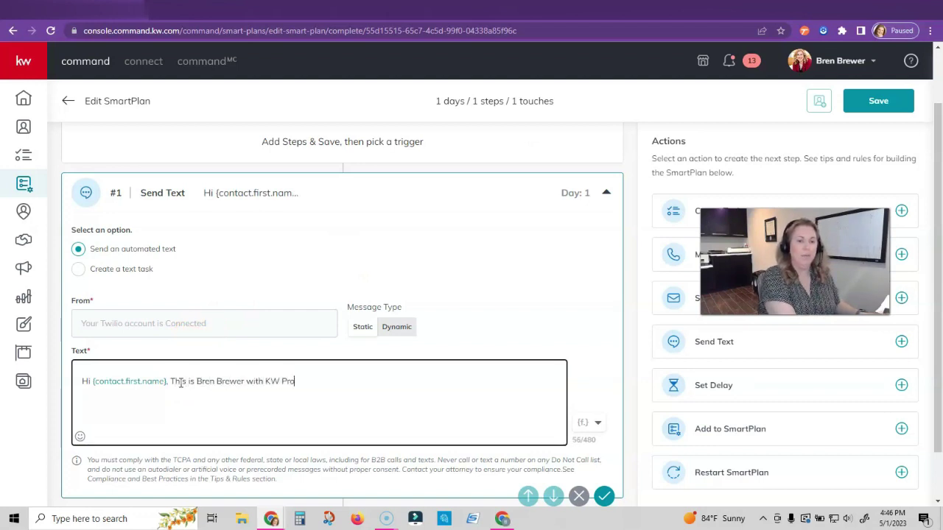
type("fessionals. We just listed a house and wanted to i")
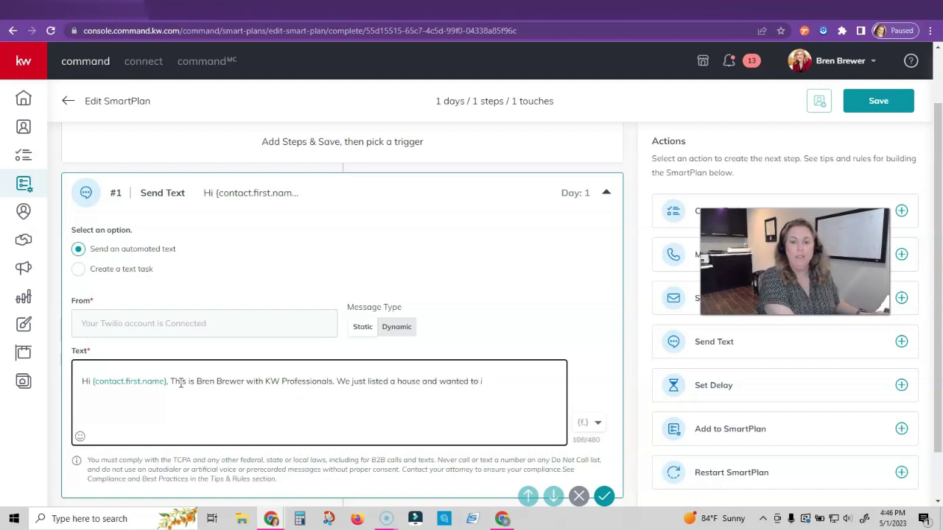
type("to come take a ")
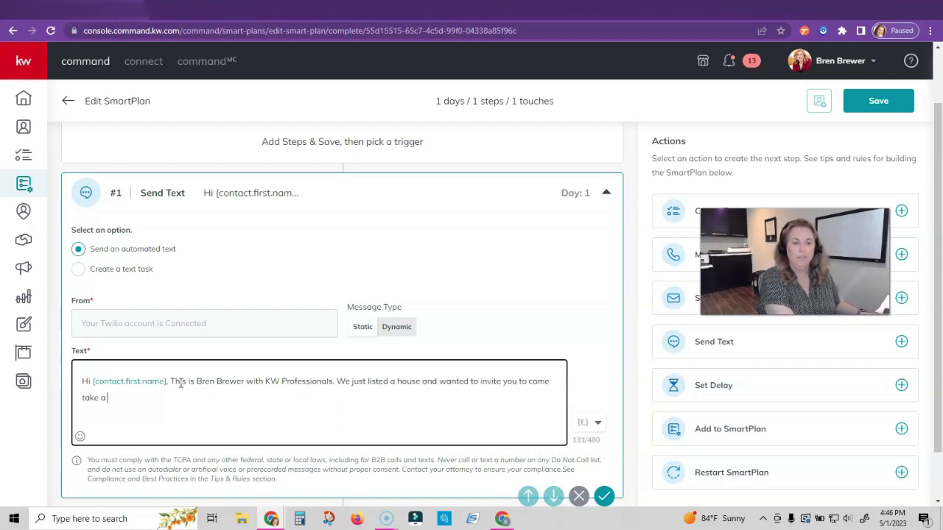
type("look")
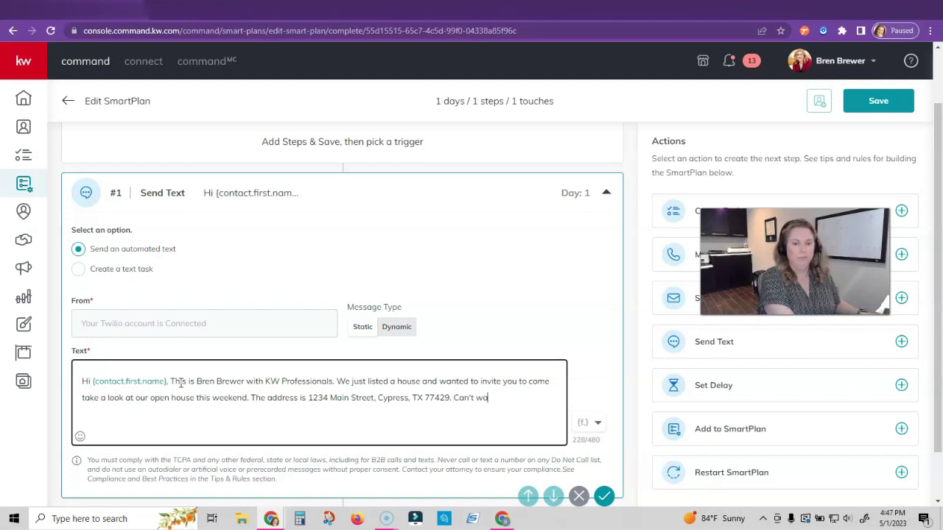
type("you there!")
key("BackSpace")
key("BackSpace")
key("BackSpace")
key("BackSpace")
left_click(162, 388)
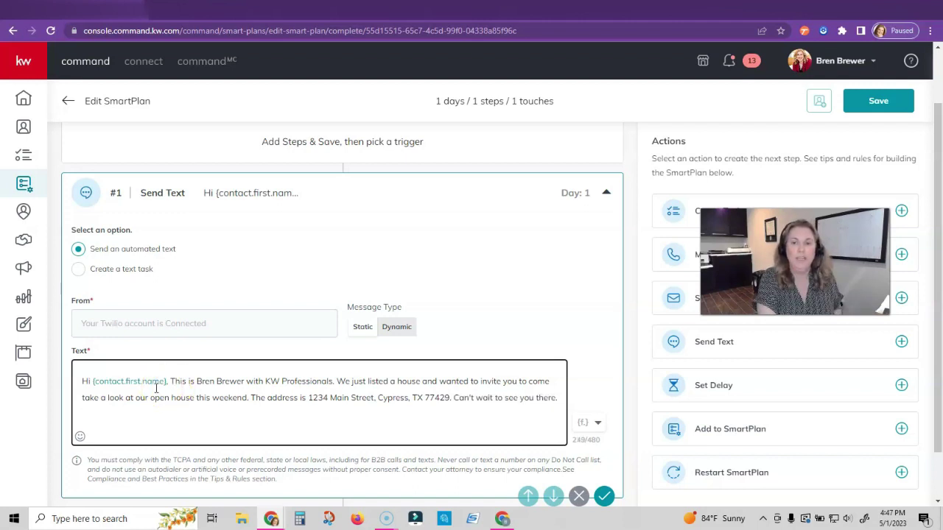
left_click(317, 10)
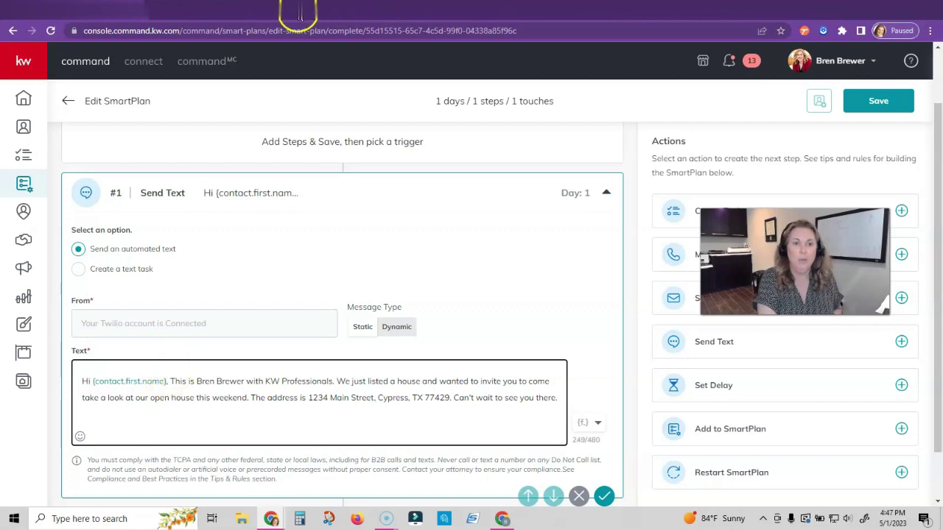
type("brenb")
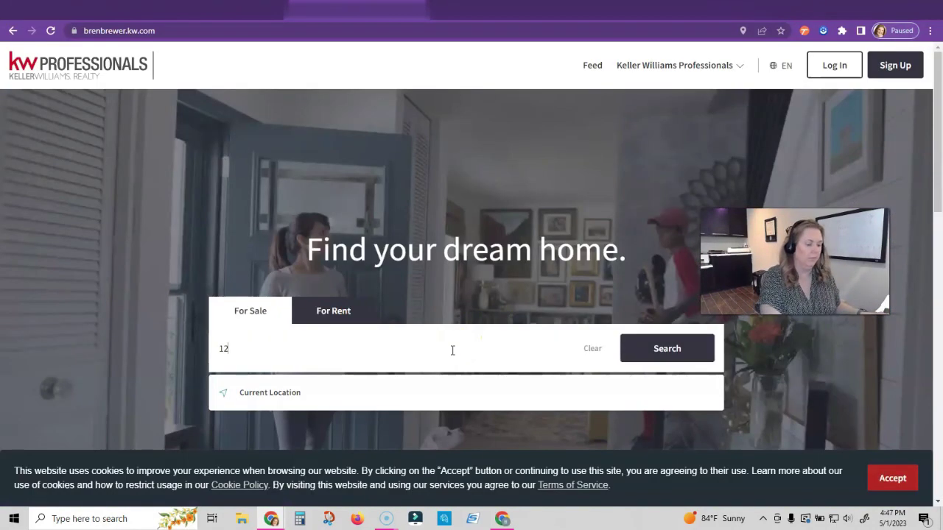
type("34")
left_click(380, 409)
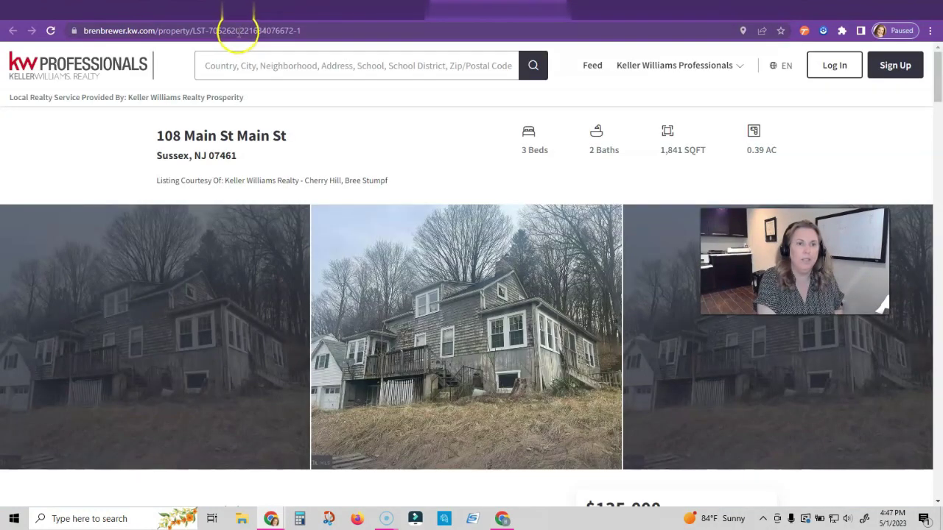
left_click(236, 31)
right_click(237, 32)
key("ctrl+c")
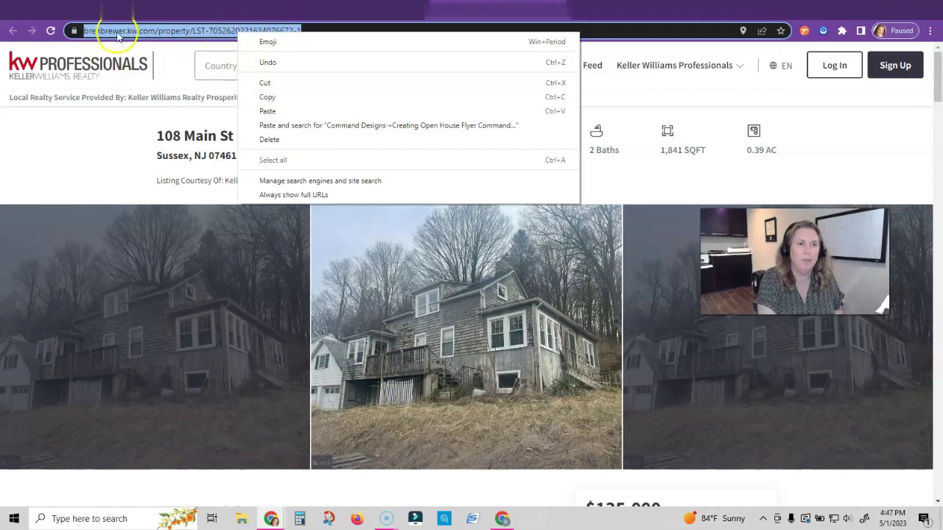
key("Escape")
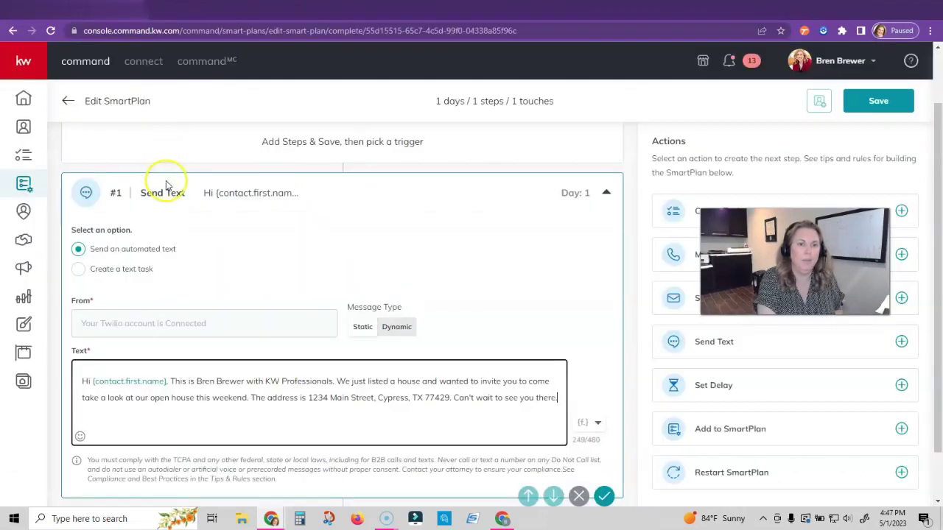
Paste the listing link into the text and add 'is Sunday from 2pm - 4pm.'
key("alt+Tab")
right_click(450, 397)
left_click(467, 311)
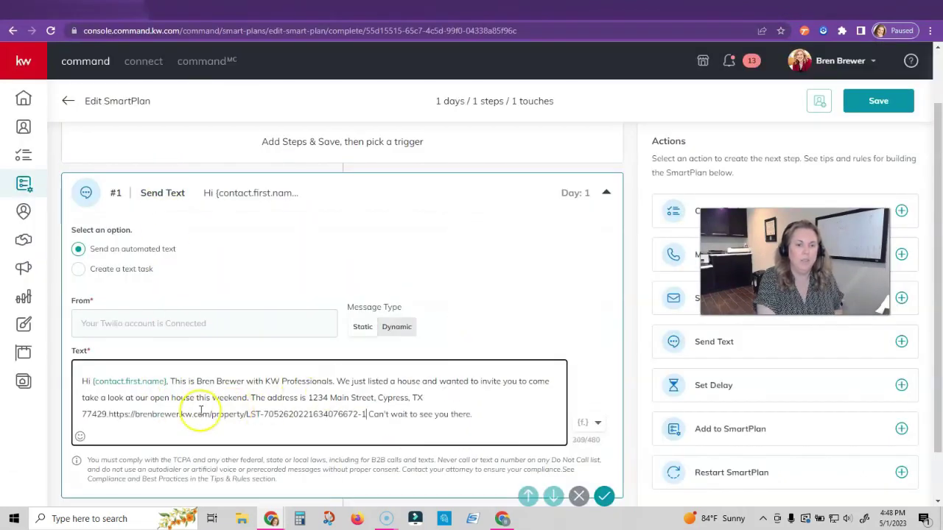
type("is Sunday from 2pm - 4pm.")
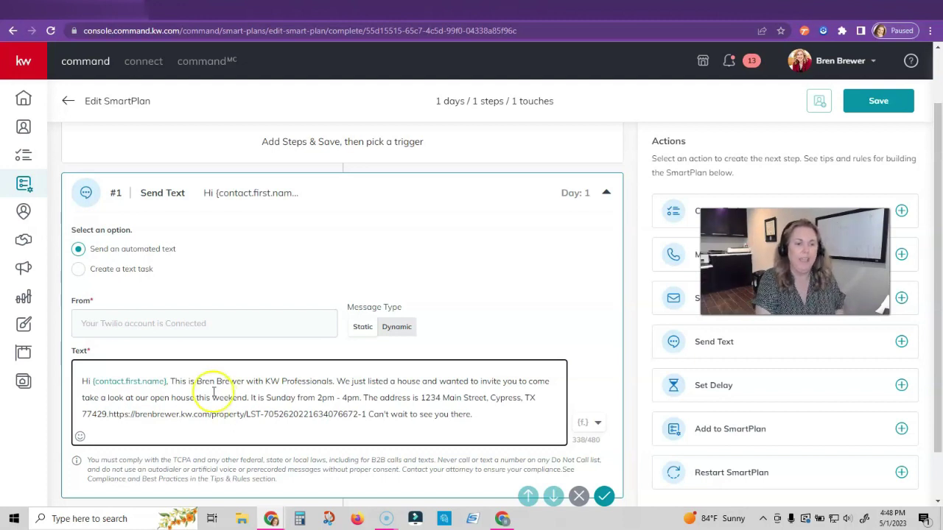
left_click(109, 414)
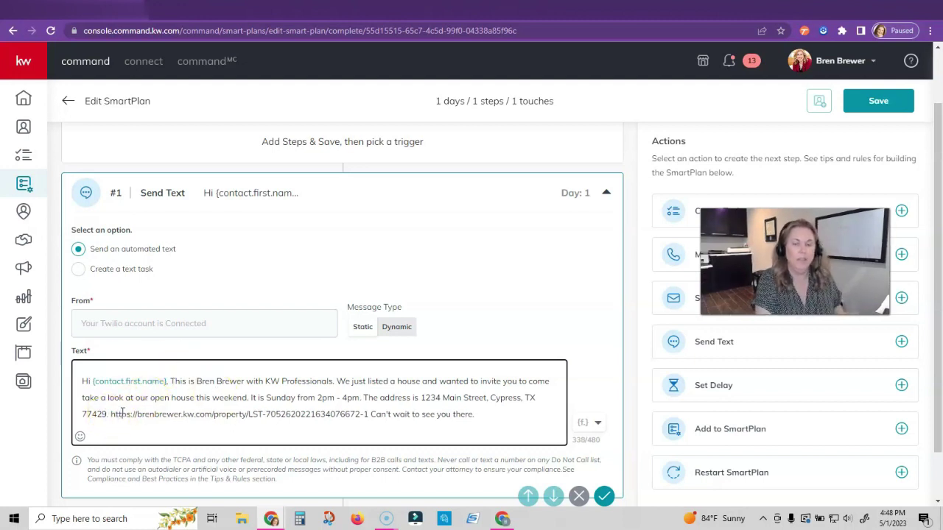
left_click(207, 297)
key("ctrl+Tab")
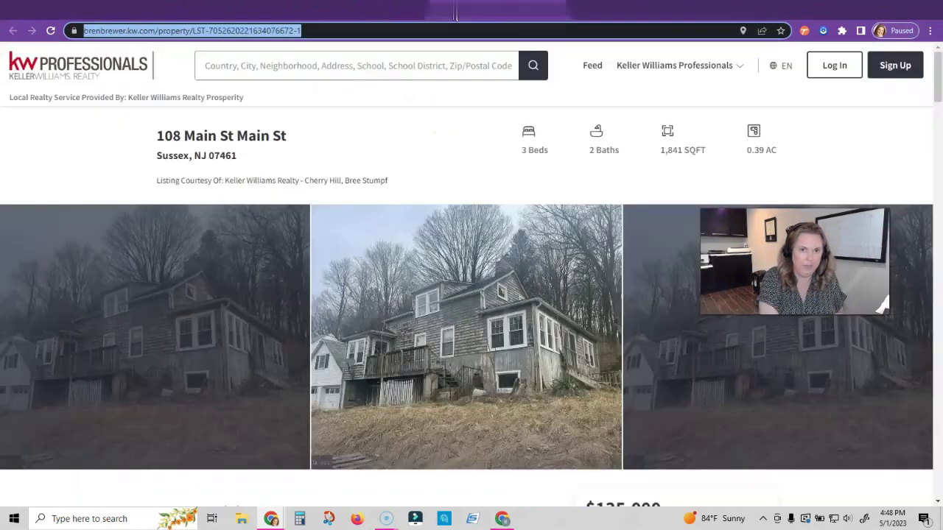
left_click(411, 190)
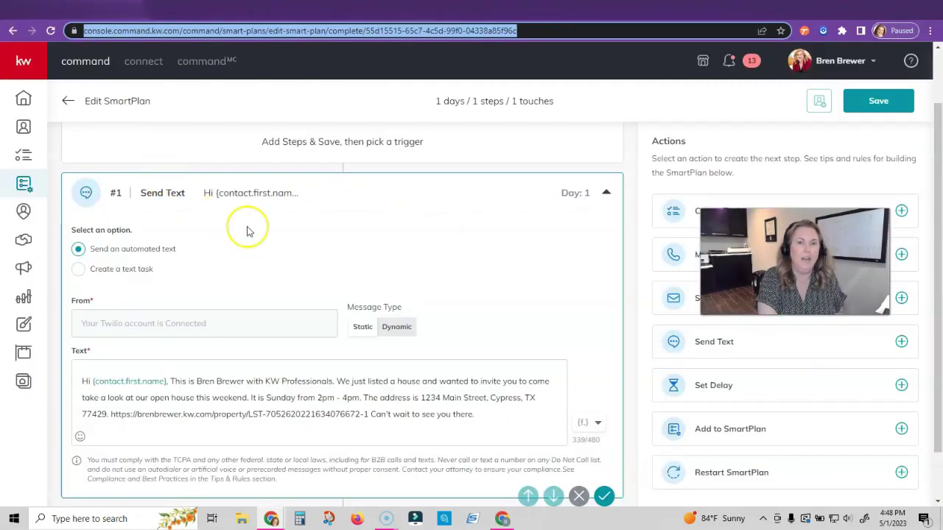
key("ctrl+shift+Tab")
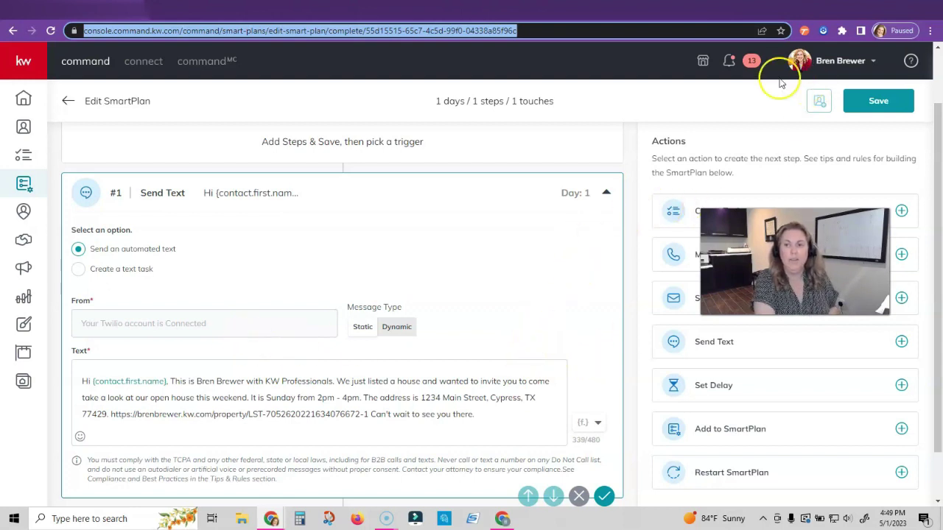
Save the SmartPlan text step and return to the Contacts list
left_click(876, 100)
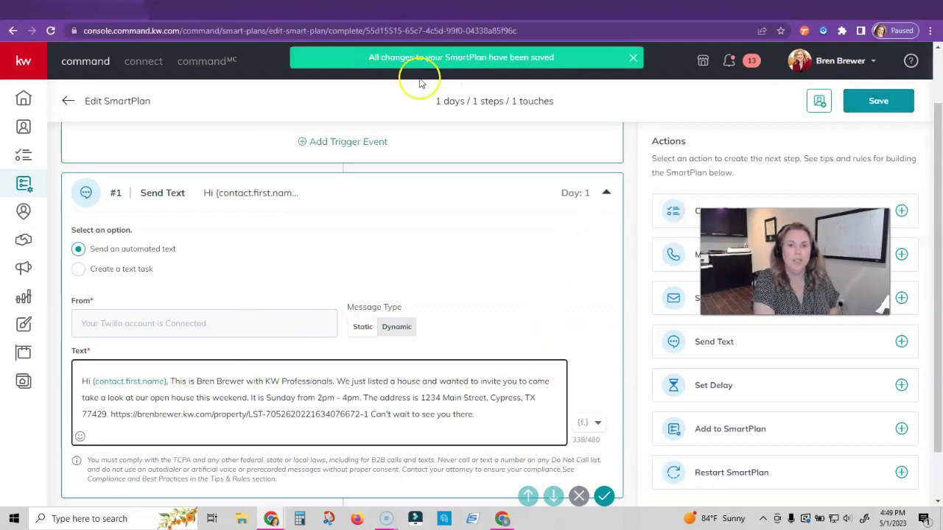
left_click(66, 104)
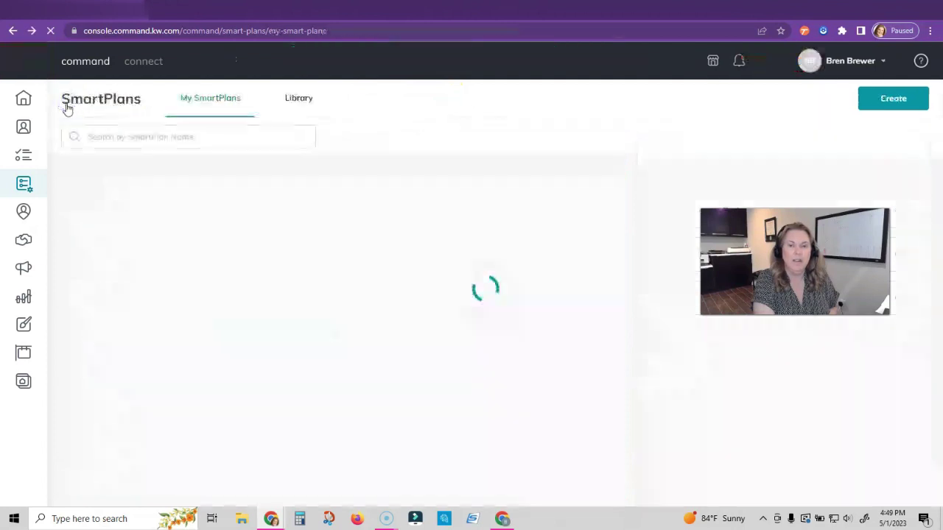
left_click(24, 130)
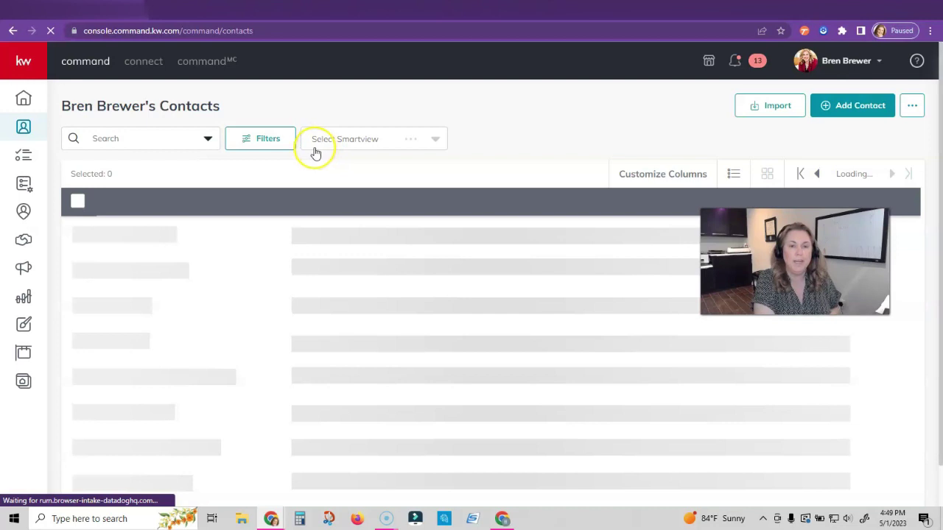
Filter contacts by zip code 77429 and scroll through the 78 results
left_click(267, 146)
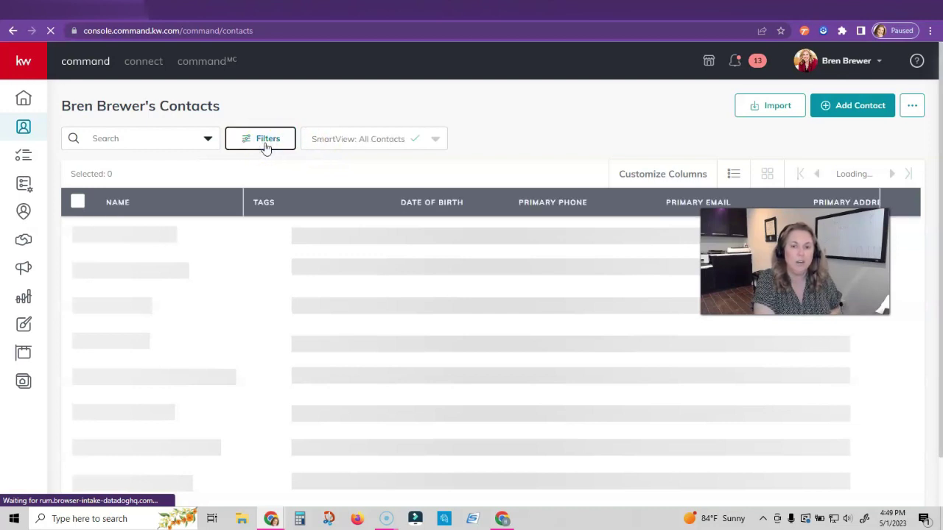
left_click(267, 147)
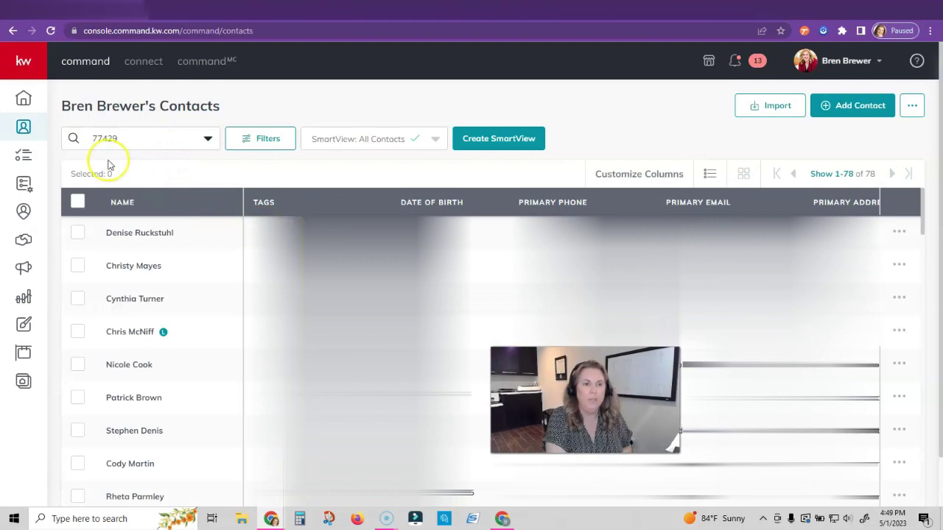
scroll(272, 254, "down", 5)
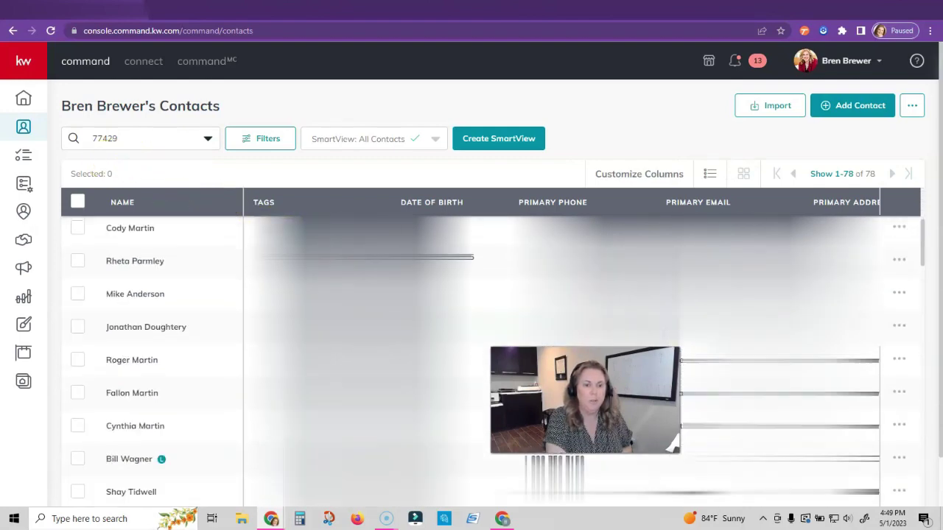
scroll(486, 361, "down", 6)
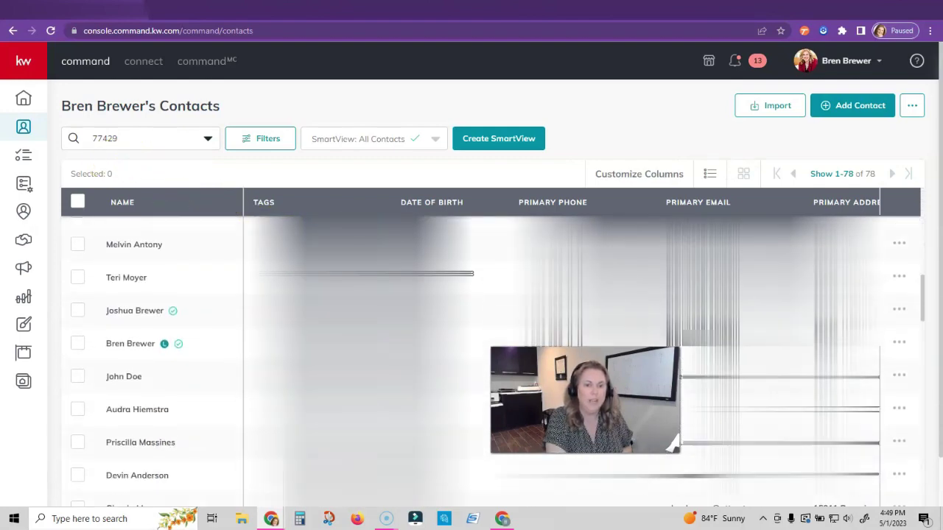
scroll(673, 442, "down", 5)
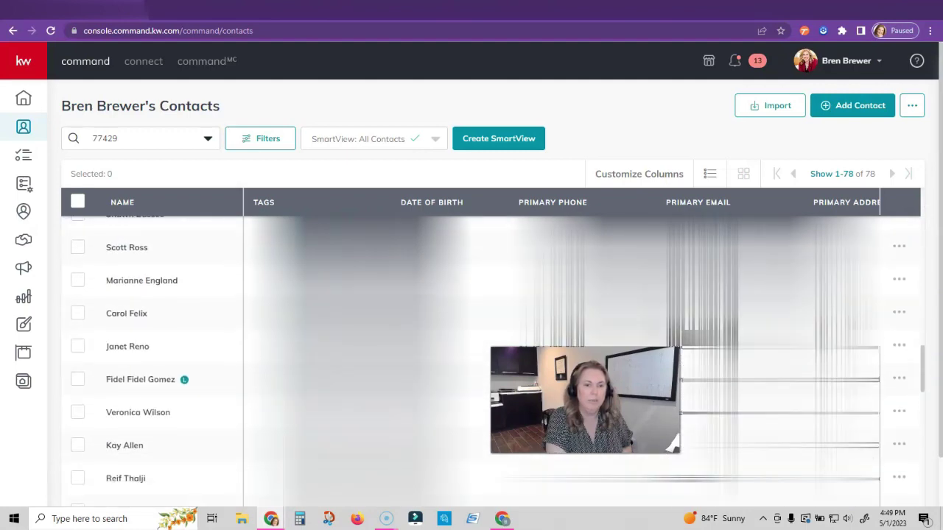
scroll(673, 442, "up", 4)
scroll(672, 442, "up", 8)
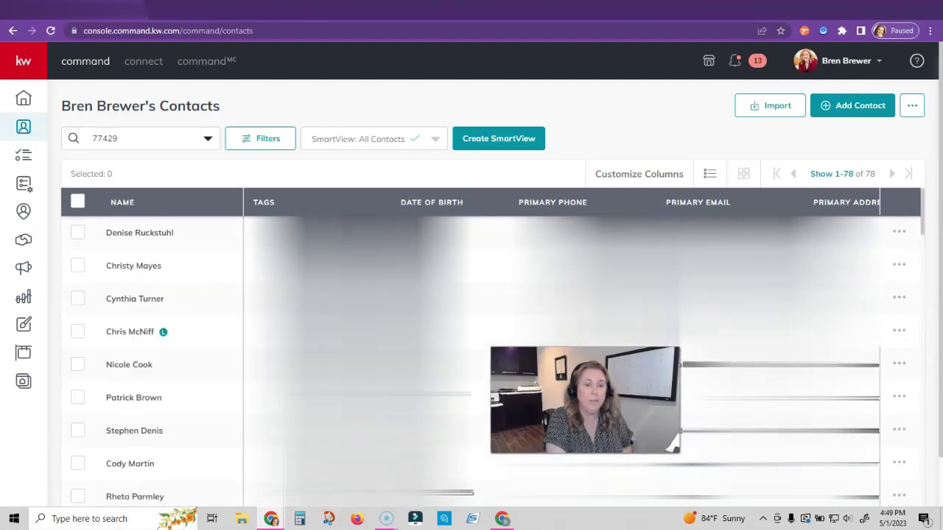
Bulk-add all 77429 contacts to the Just Listed 1234 Main St plan, dropping six without phones
left_click(78, 202)
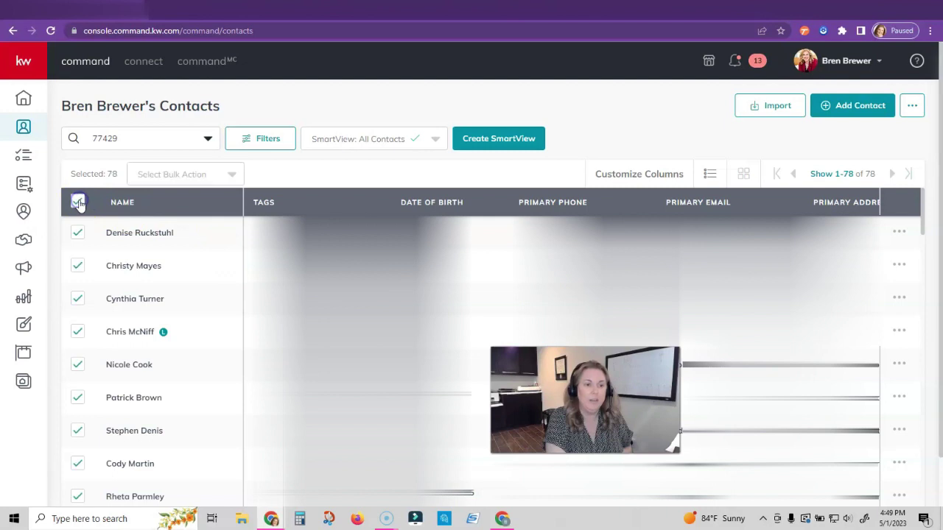
left_click(78, 202)
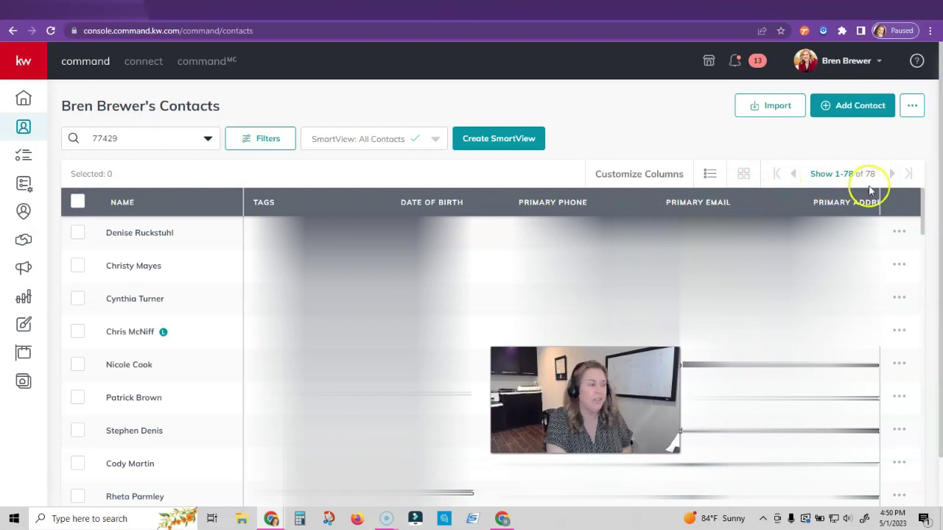
left_click(77, 206)
left_click(158, 174)
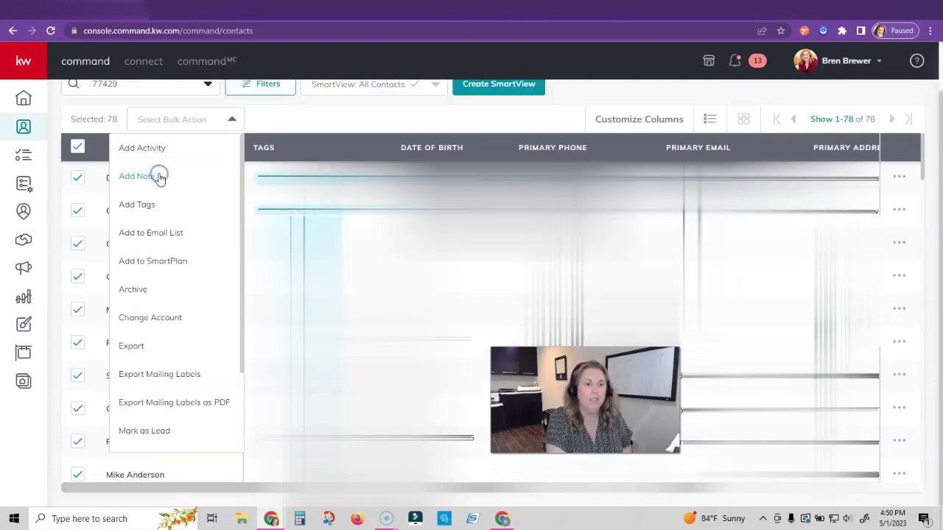
left_click(153, 259)
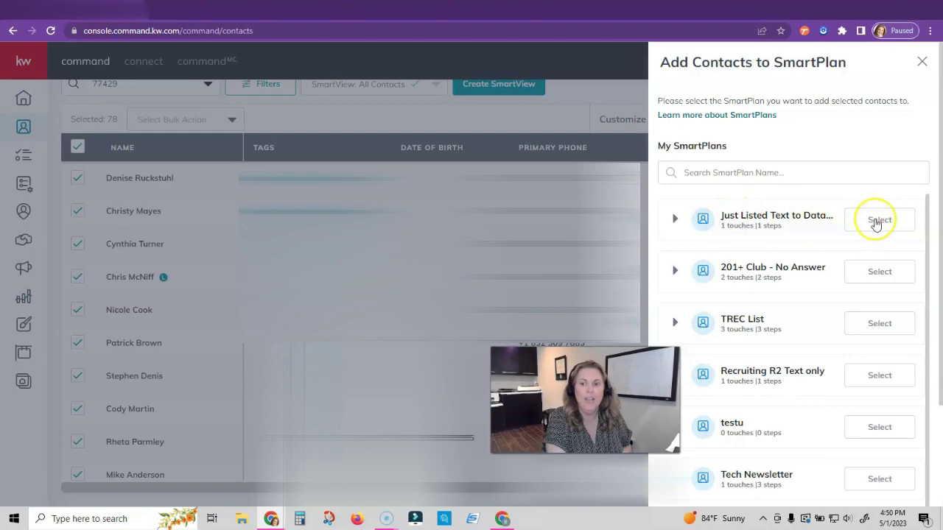
left_click(876, 227)
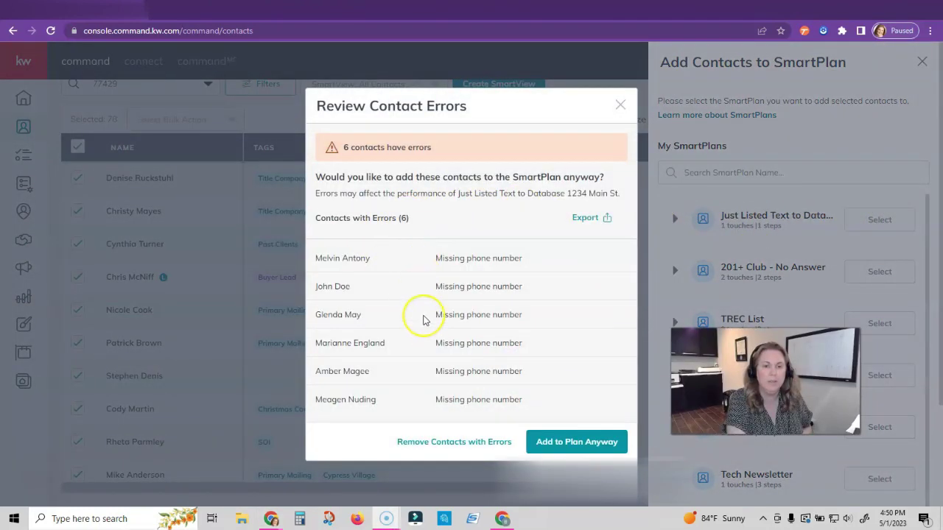
left_click(449, 442)
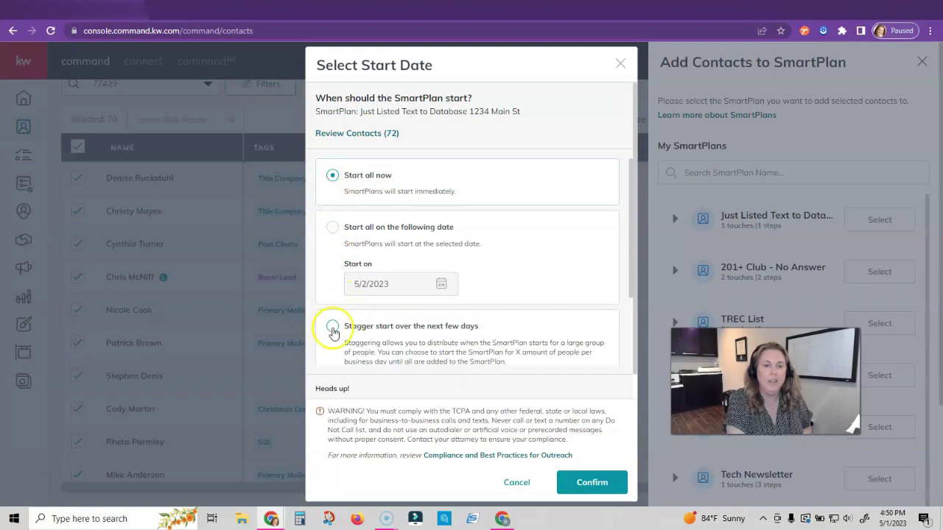
Compare the Stagger and specific-date options, then confirm Start all now for the 72 contacts
left_click(333, 329)
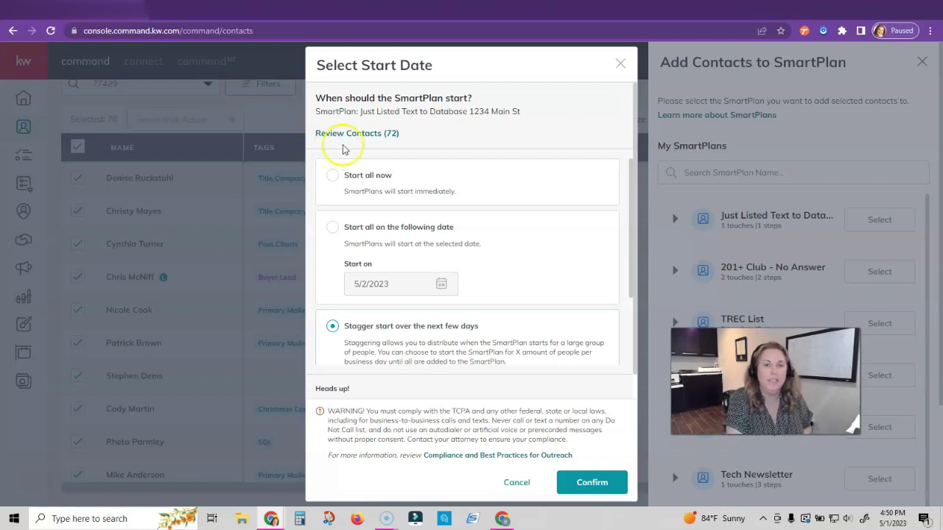
left_click(346, 174)
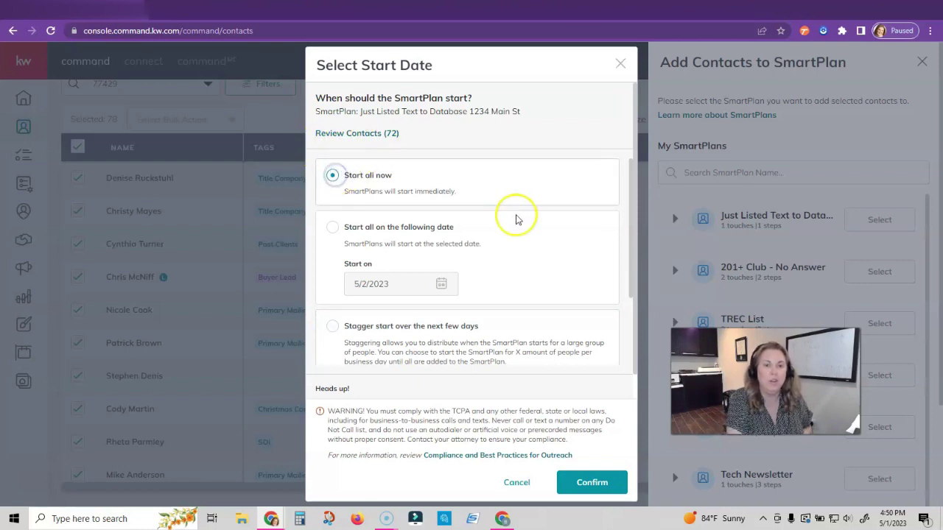
left_click(334, 231)
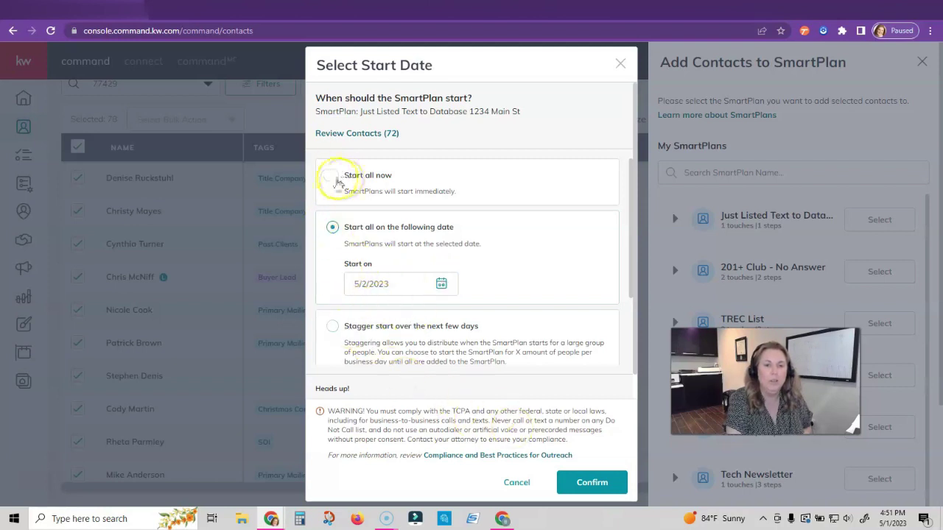
left_click(333, 176)
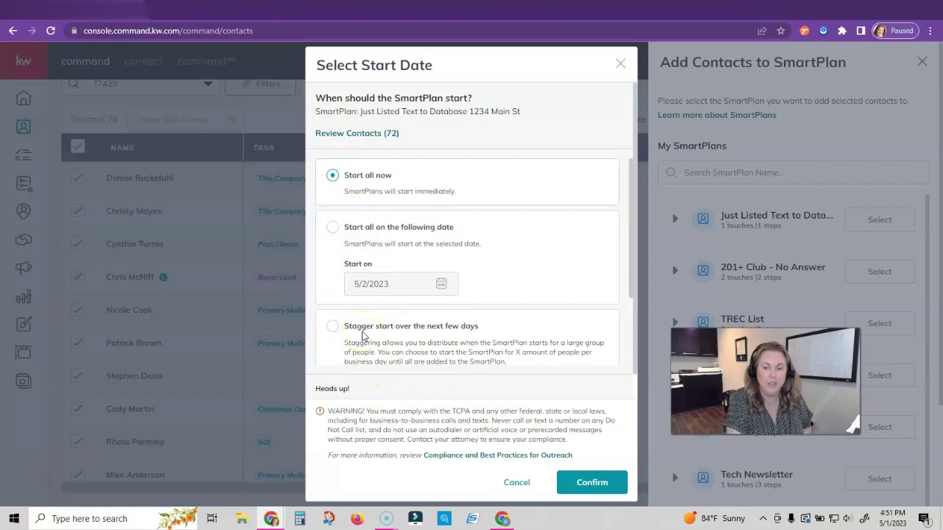
left_click(592, 483)
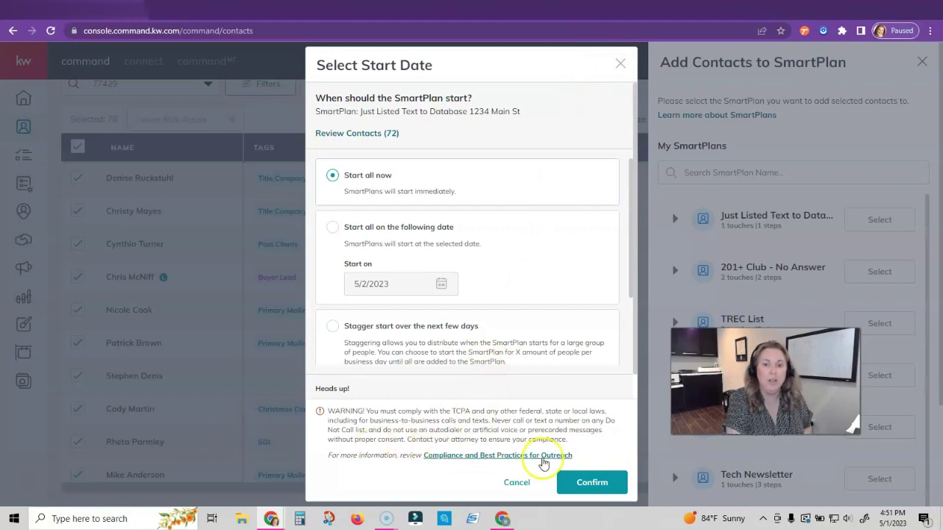
left_click(516, 482)
Dismiss the Add Contacts to SmartPlan panel to reveal the 77429 contacts table
left_click(631, 270)
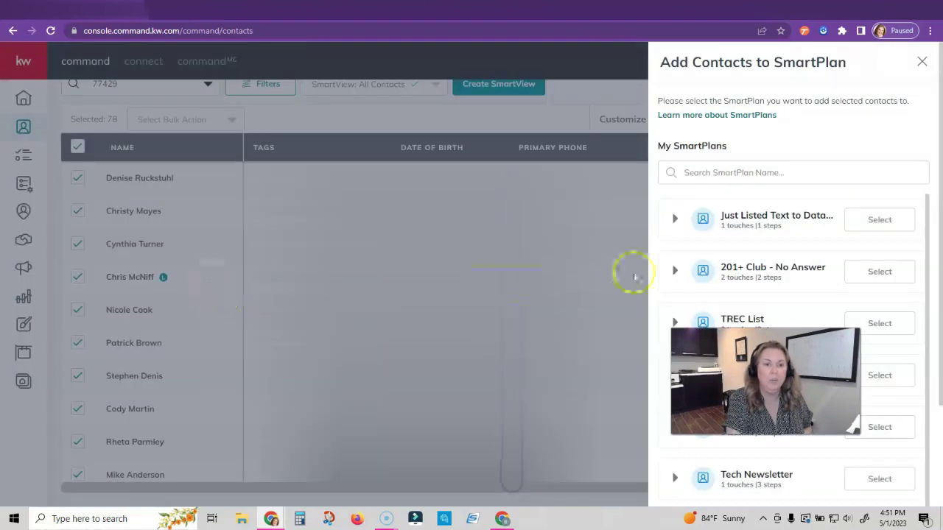